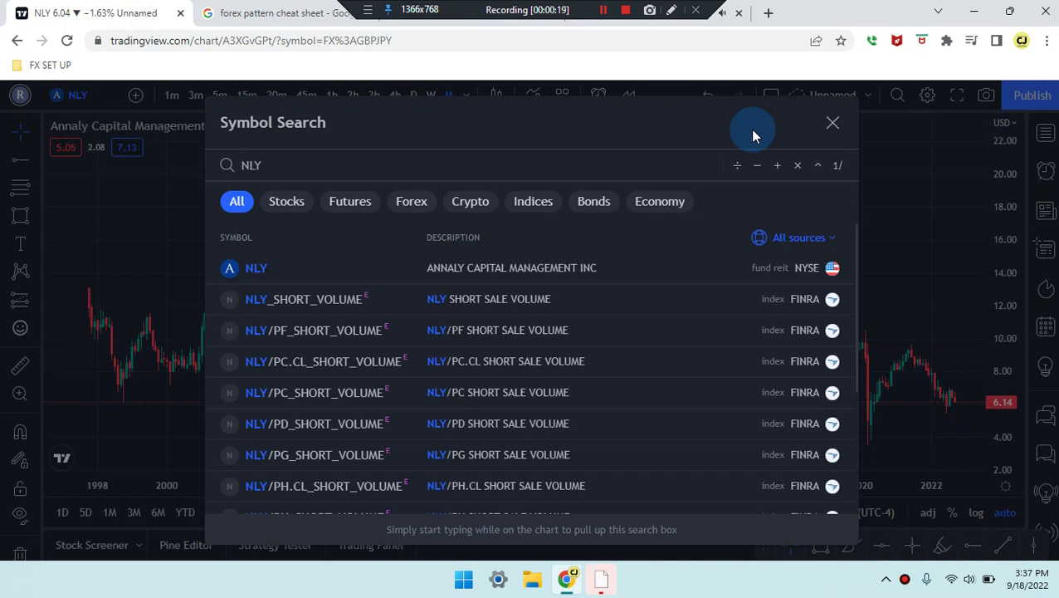
Close Symbol Search to reveal the monthly candlestick chart for NLY.
left_click(832, 125)
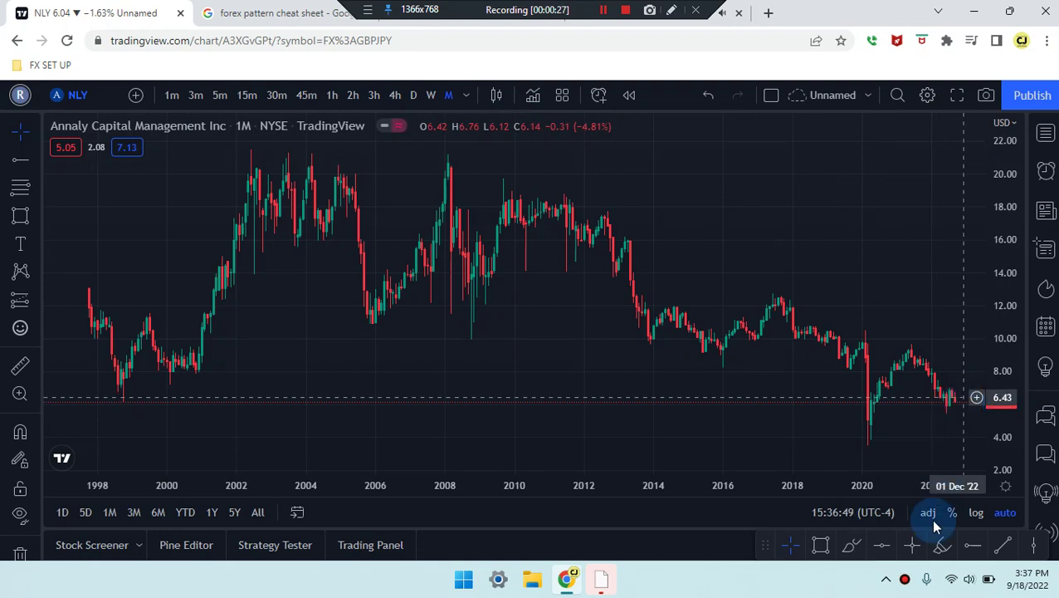
Draw white horizontal lines at 20.44, 5.01 and 12.30.
left_click(882, 547)
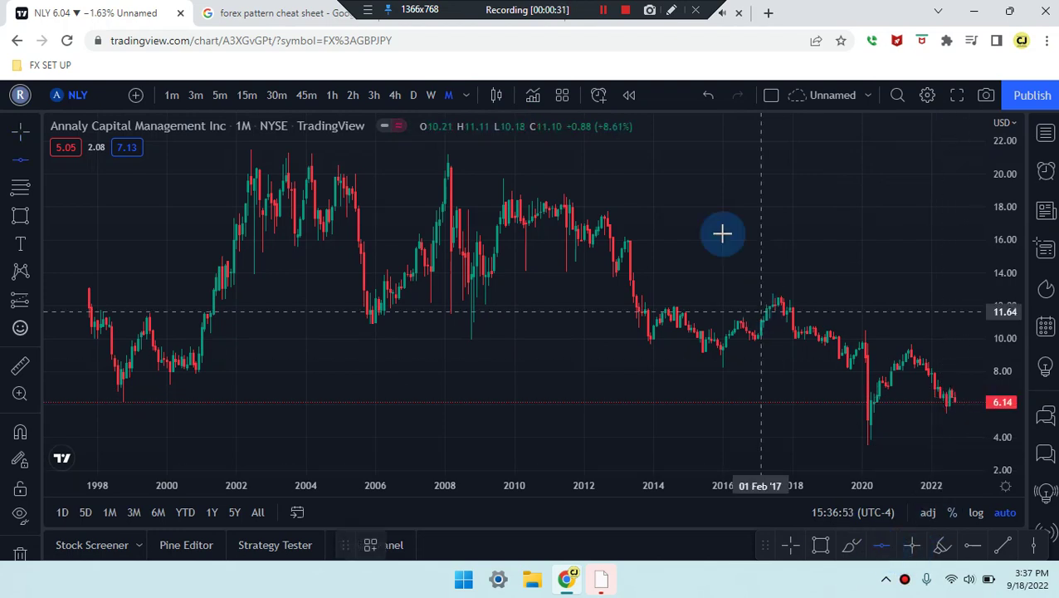
left_click(744, 169)
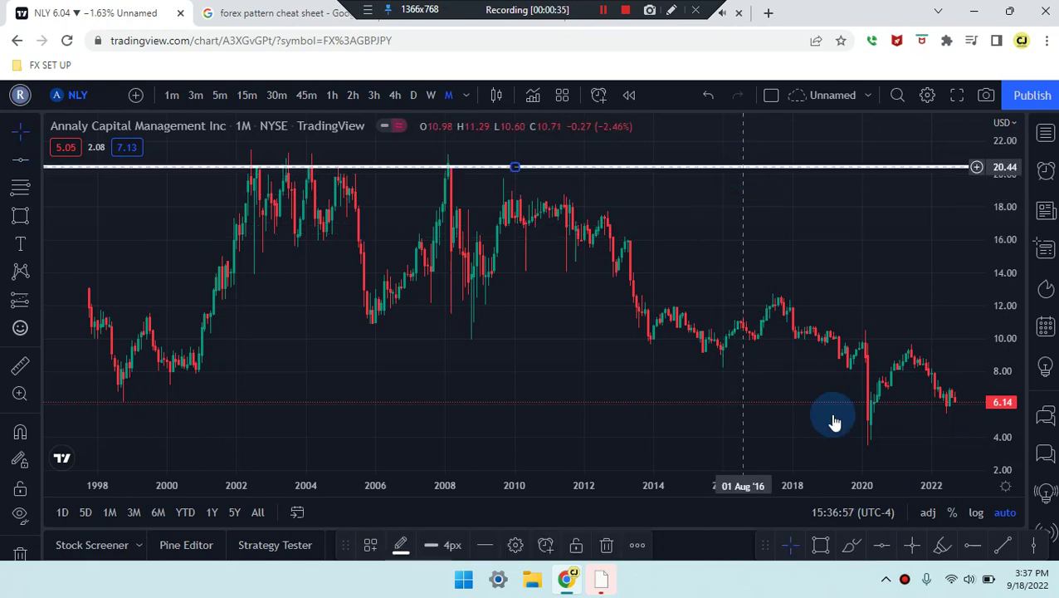
left_click(885, 548)
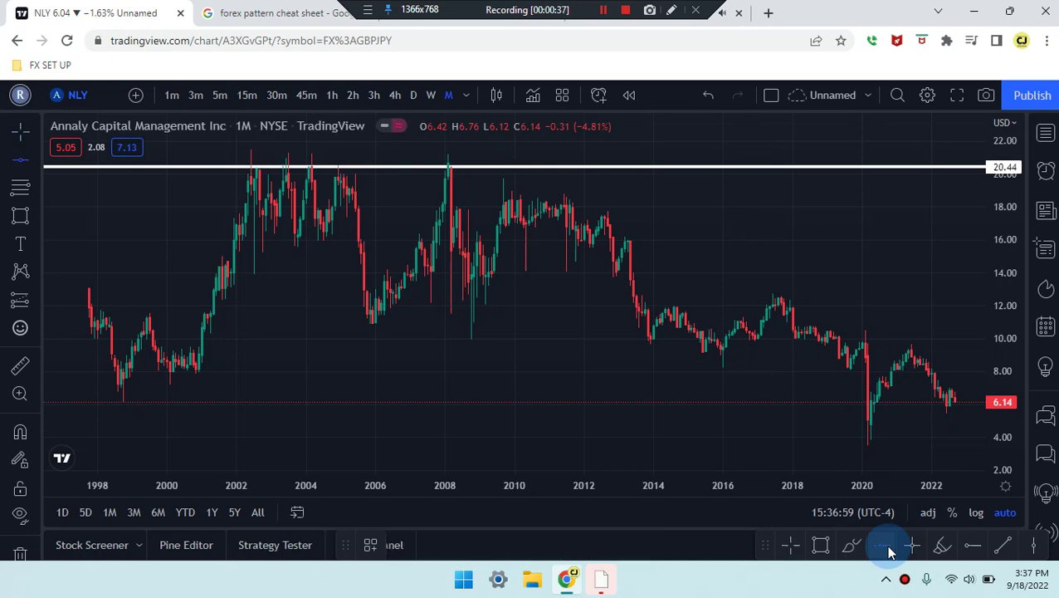
left_click(933, 420)
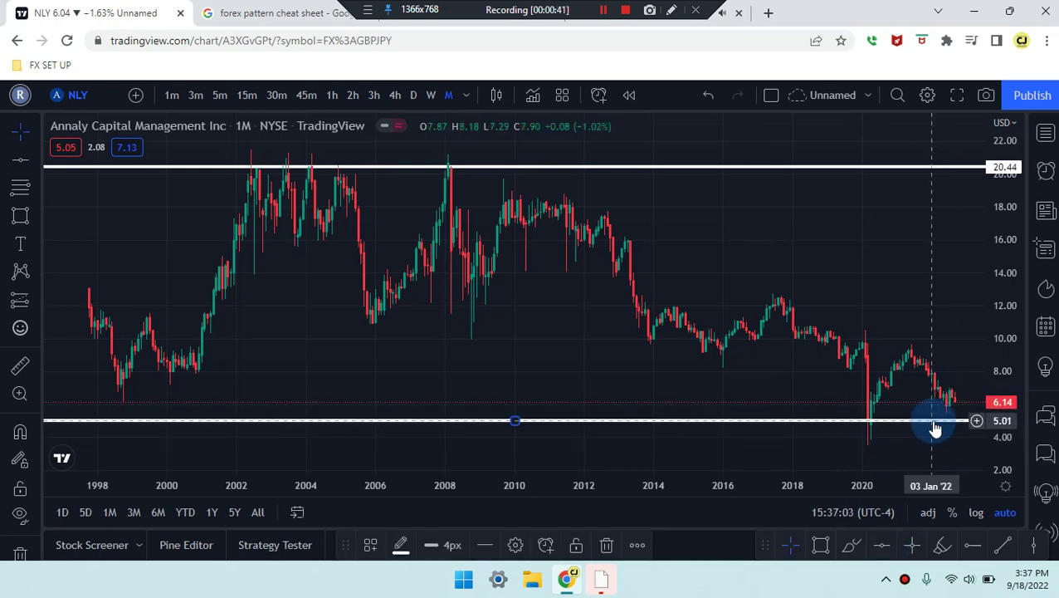
left_click(885, 550)
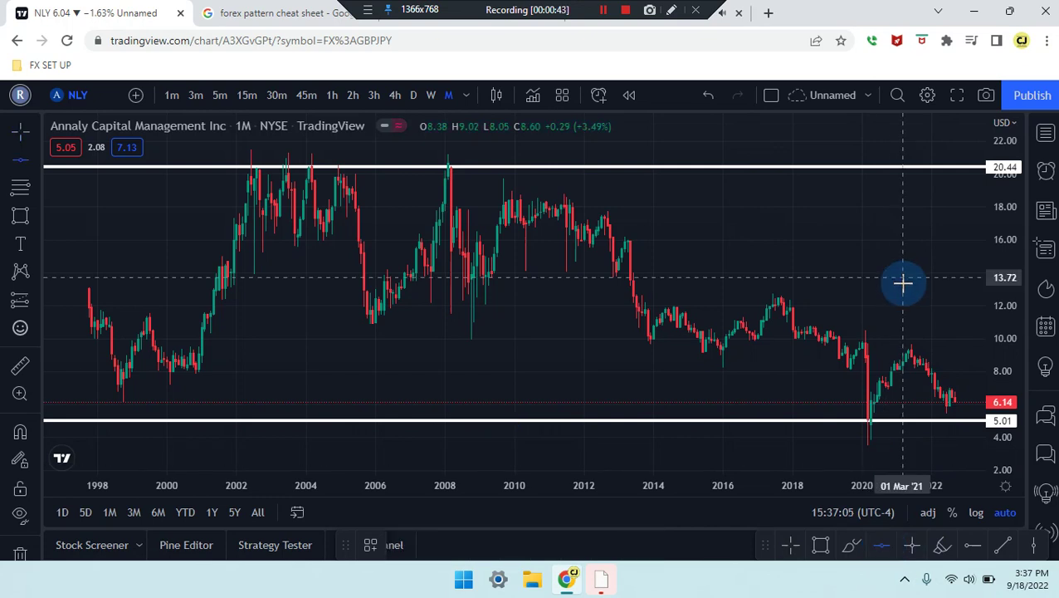
left_click(904, 301)
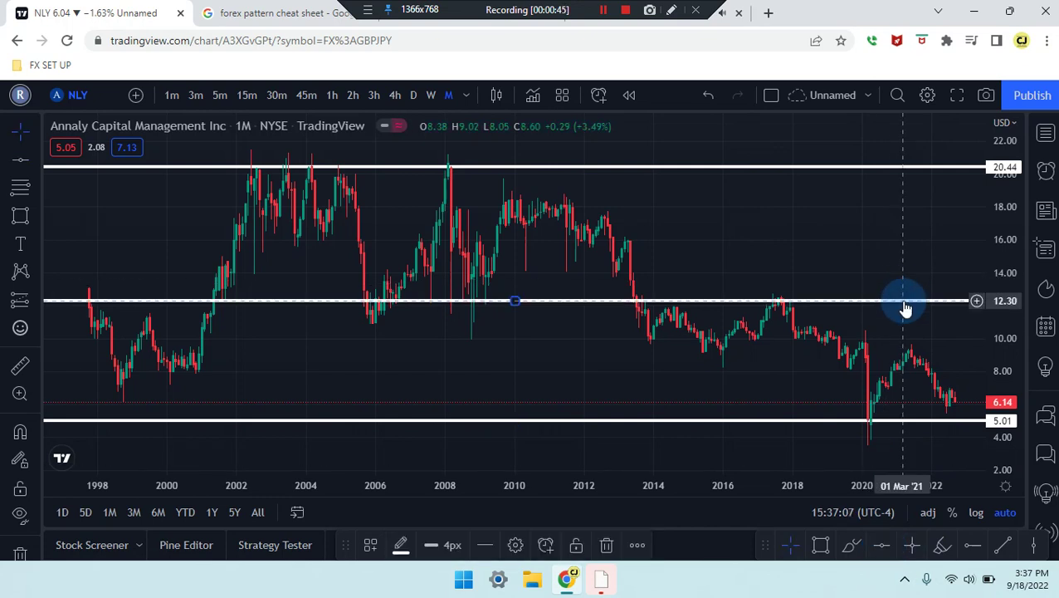
Add a horizontal line adjusted to 8.47 and a horizontal ray at 6.67 from 2017.
left_click(967, 549)
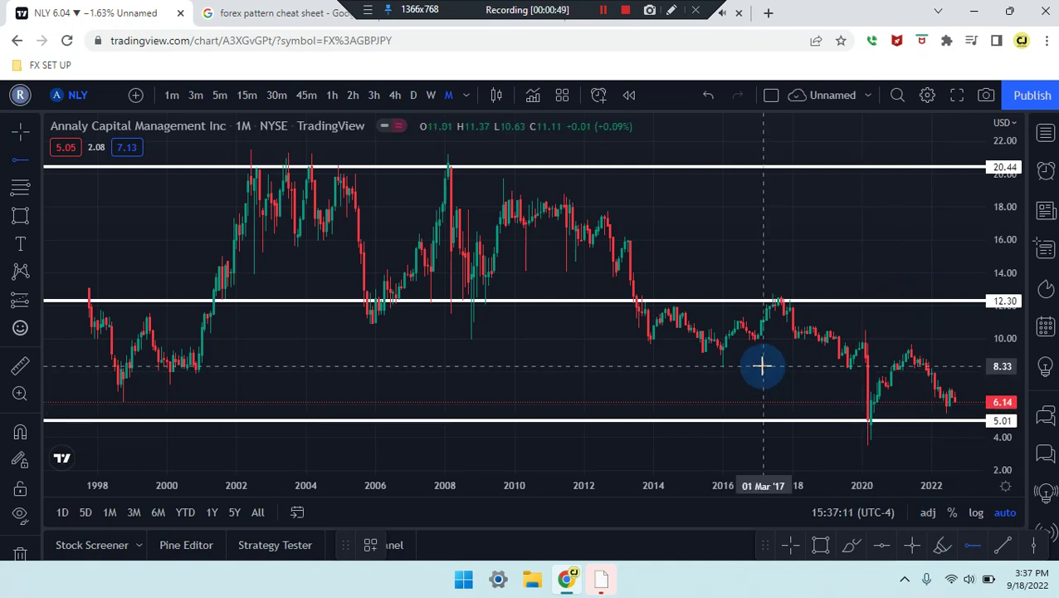
left_click(762, 365)
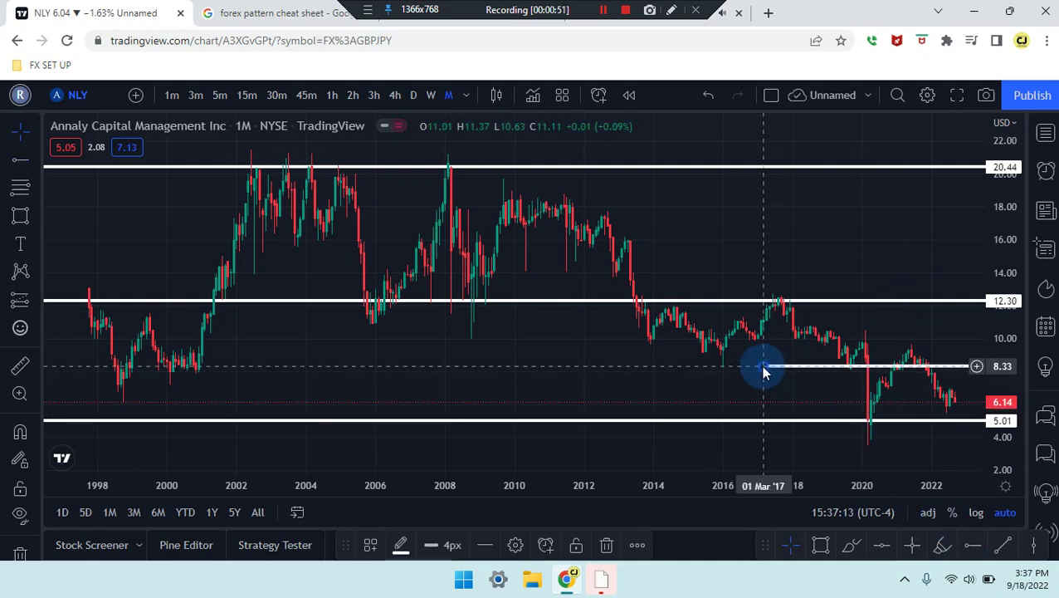
left_click_drag(762, 366, 762, 363)
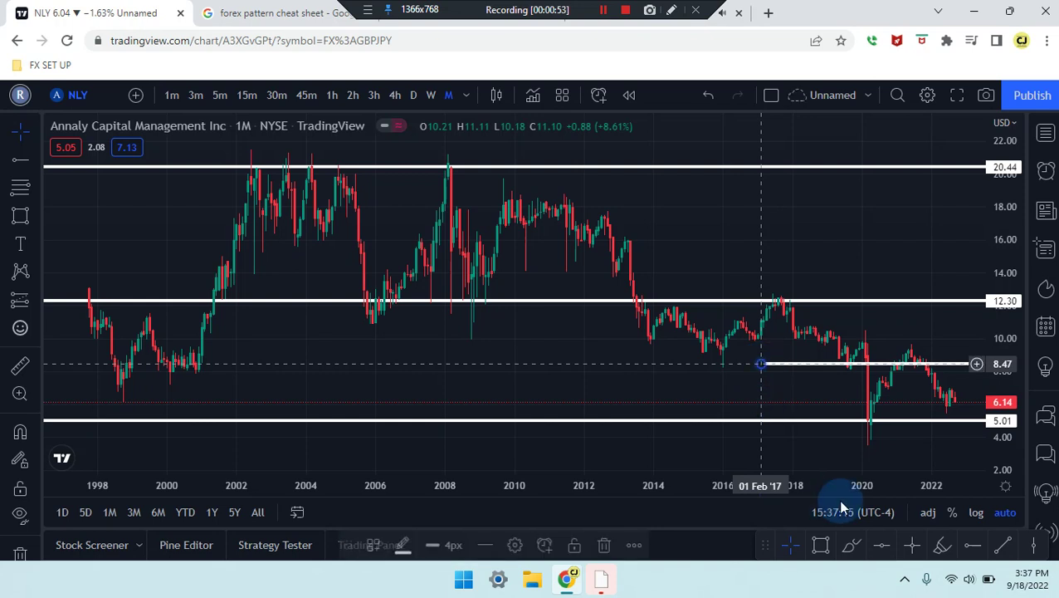
left_click(975, 553)
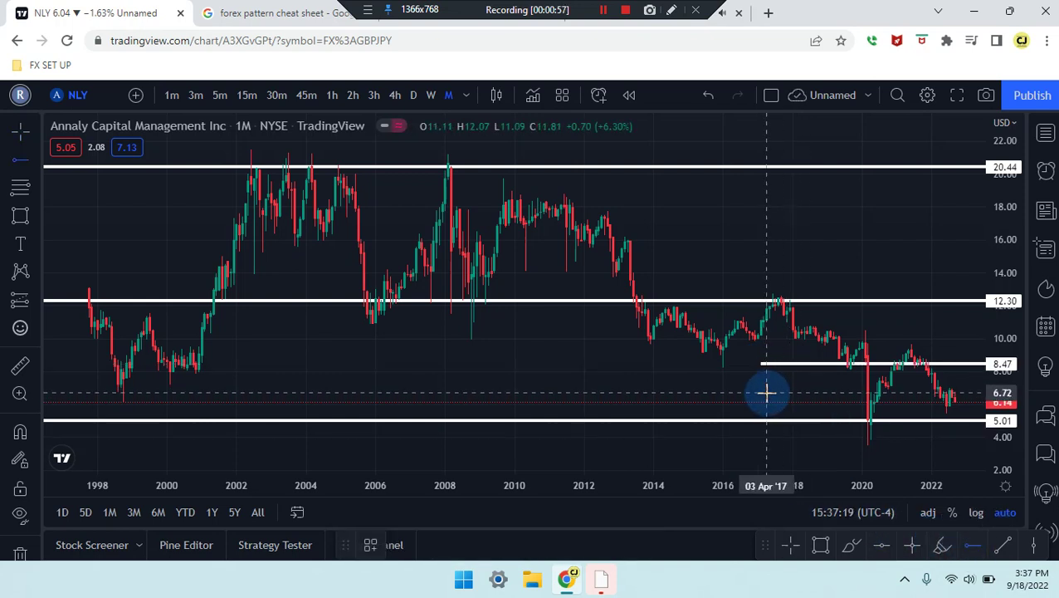
left_click(765, 393)
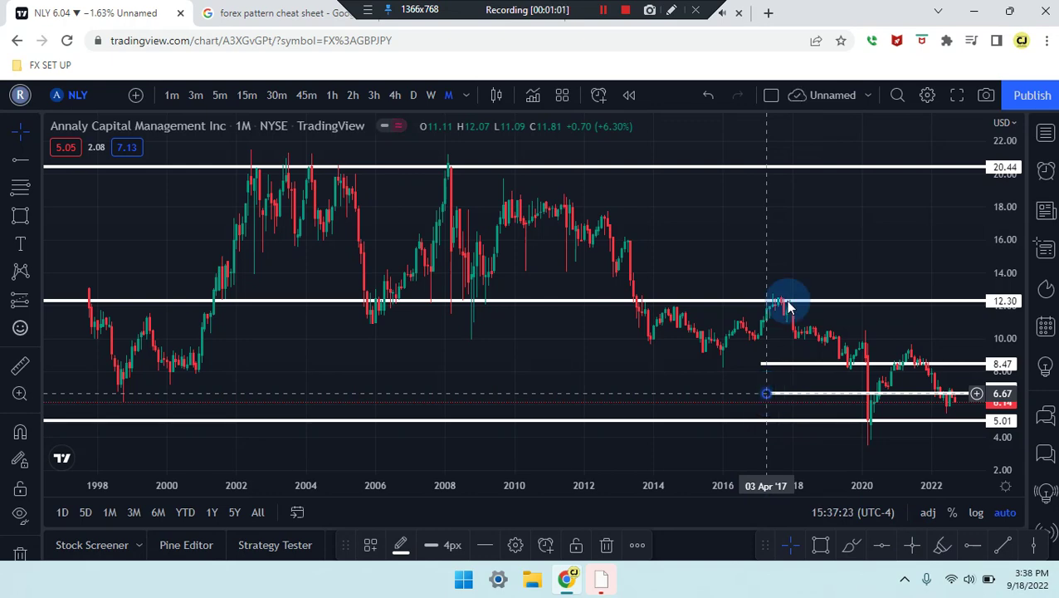
Zoom in on 2016–2023 and place a yellow cross line at the 5.86 level.
scroll(910, 311, "up", 6)
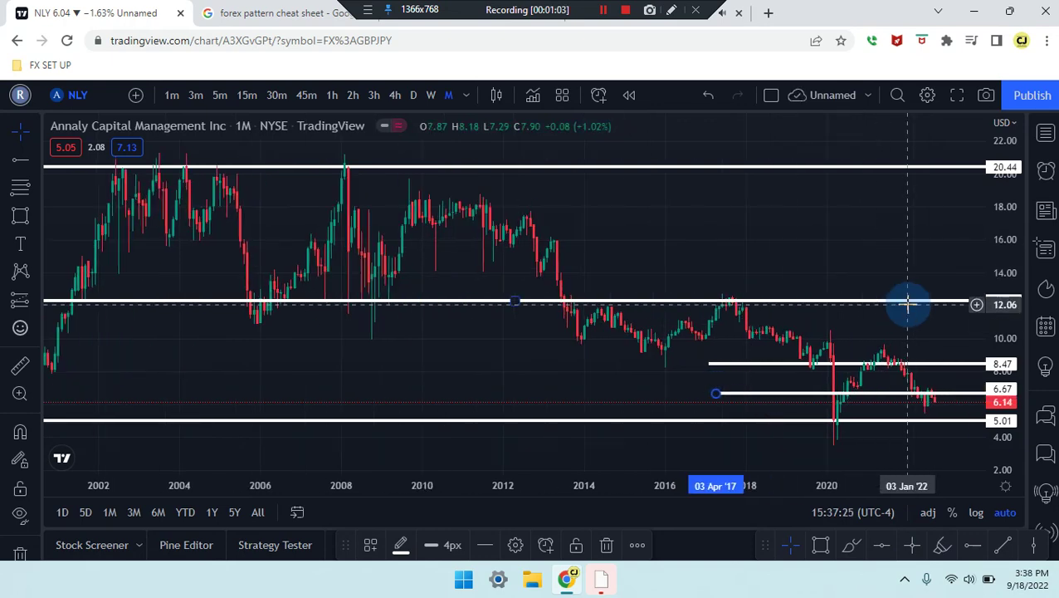
scroll(907, 304, "up", 4)
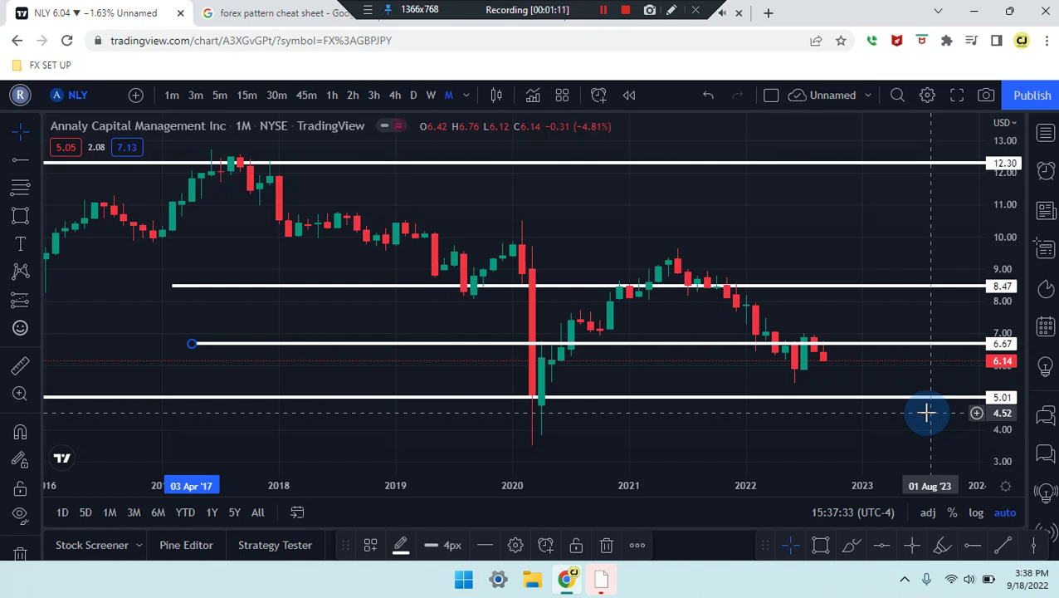
left_click(914, 545)
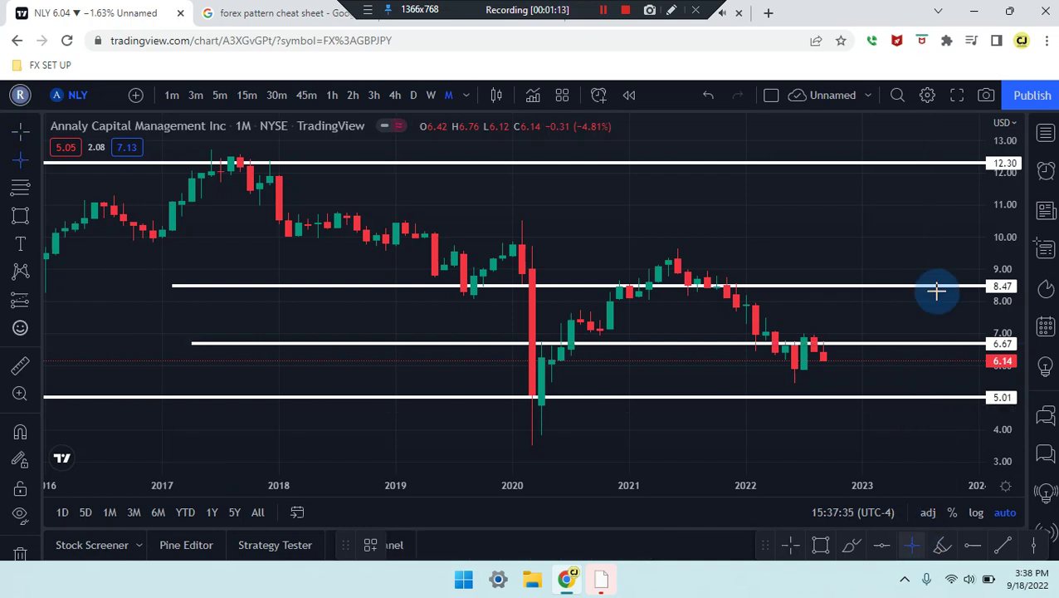
left_click(927, 369)
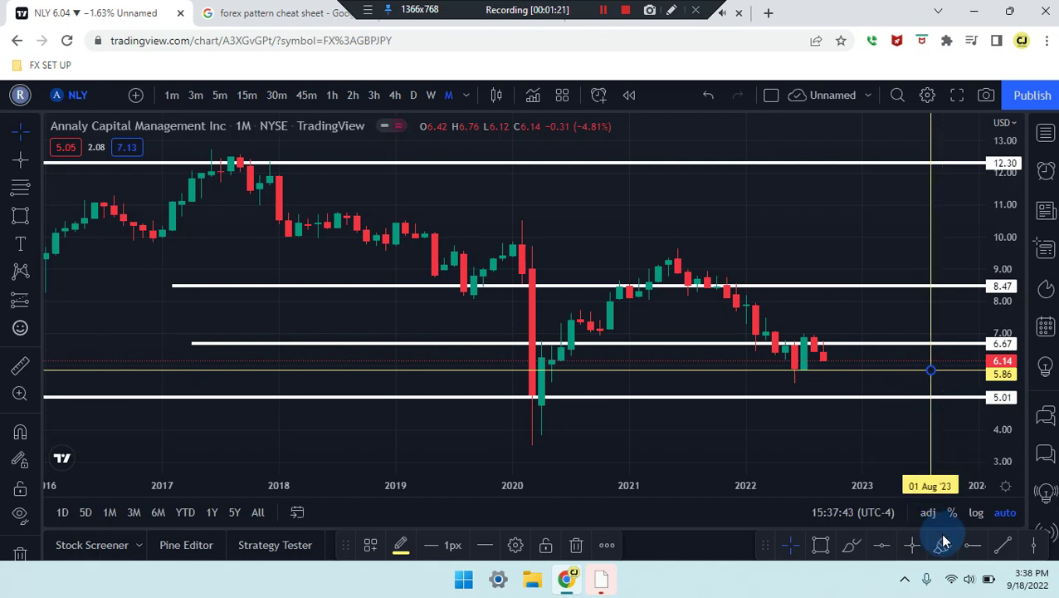
left_click(920, 546)
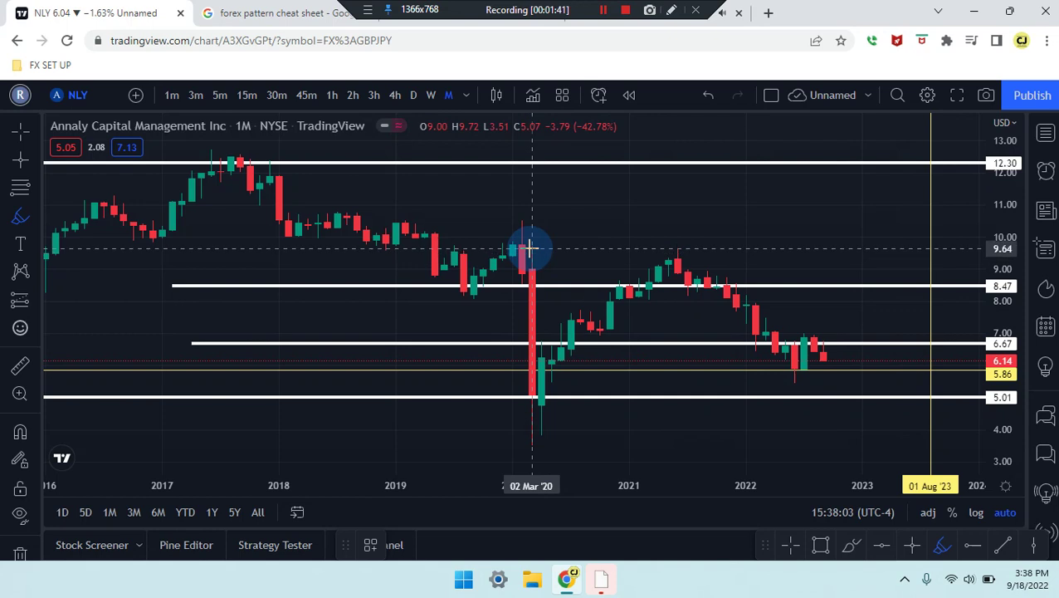
left_click_drag(520, 243, 541, 407)
mouse_move(590, 349)
left_mouse_down()
mouse_move(674, 268)
mouse_move(725, 317)
mouse_move(822, 375)
mouse_move(767, 342)
mouse_move(773, 332)
mouse_move(844, 350)
mouse_move(796, 378)
mouse_move(776, 359)
mouse_move(820, 384)
left_mouse_up()
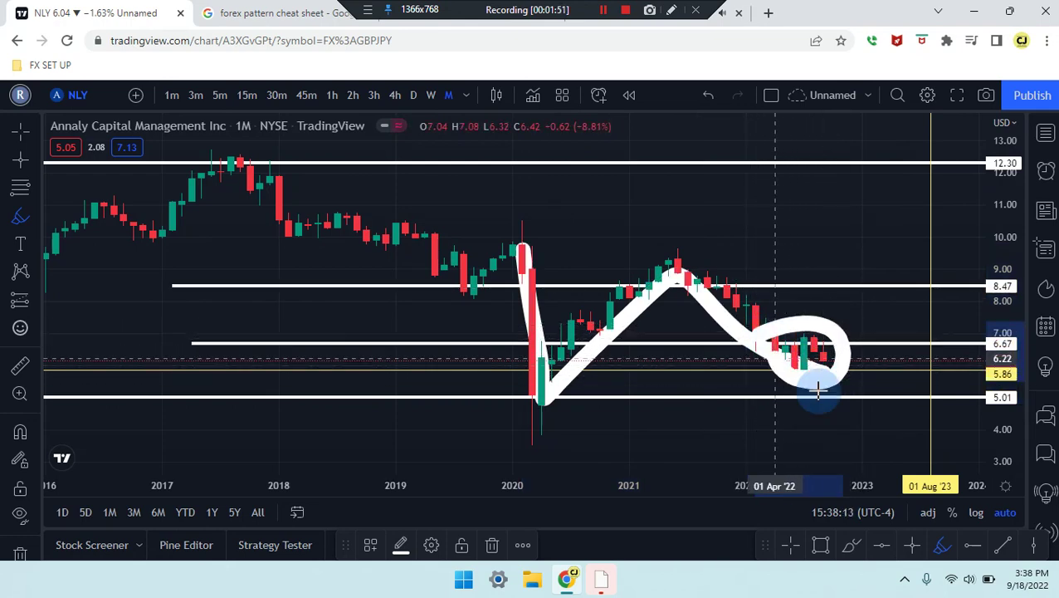
left_click(855, 546)
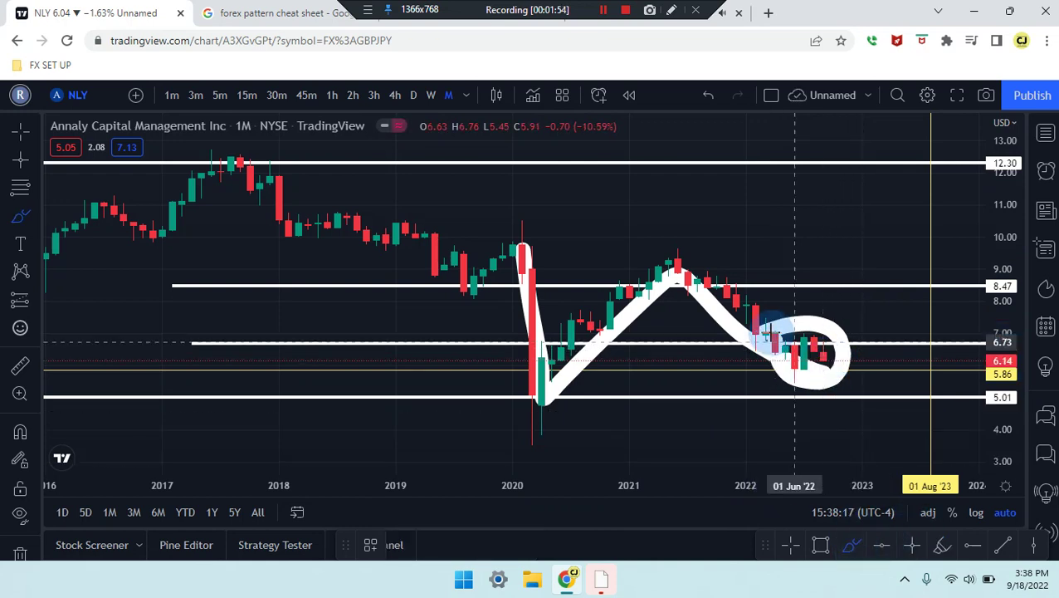
left_click_drag(800, 354, 854, 281)
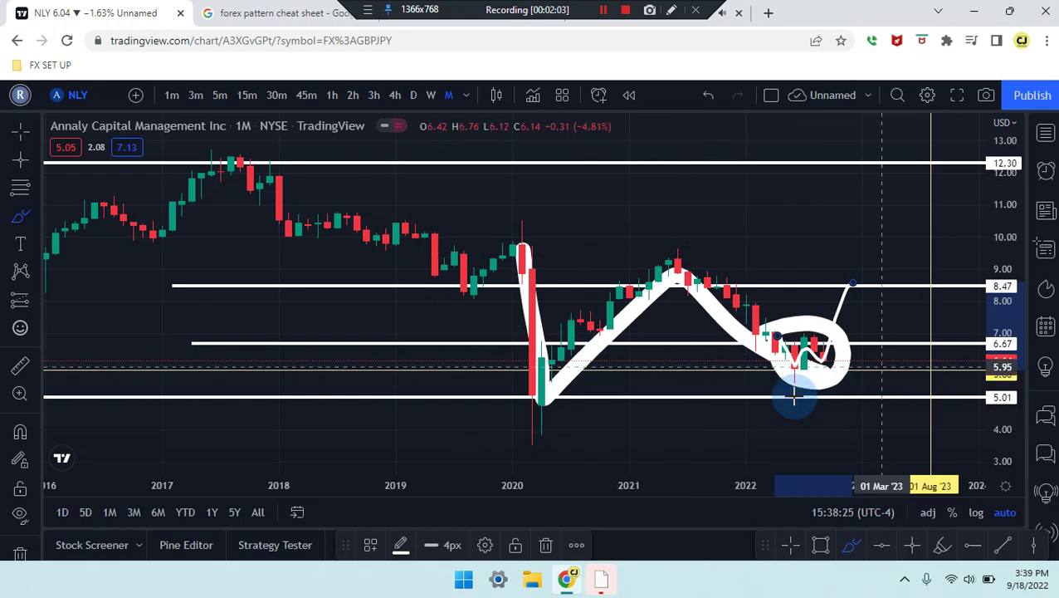
mouse_move(844, 288)
left_mouse_down()
mouse_move(867, 236)
mouse_move(882, 286)
mouse_move(924, 197)
left_mouse_up()
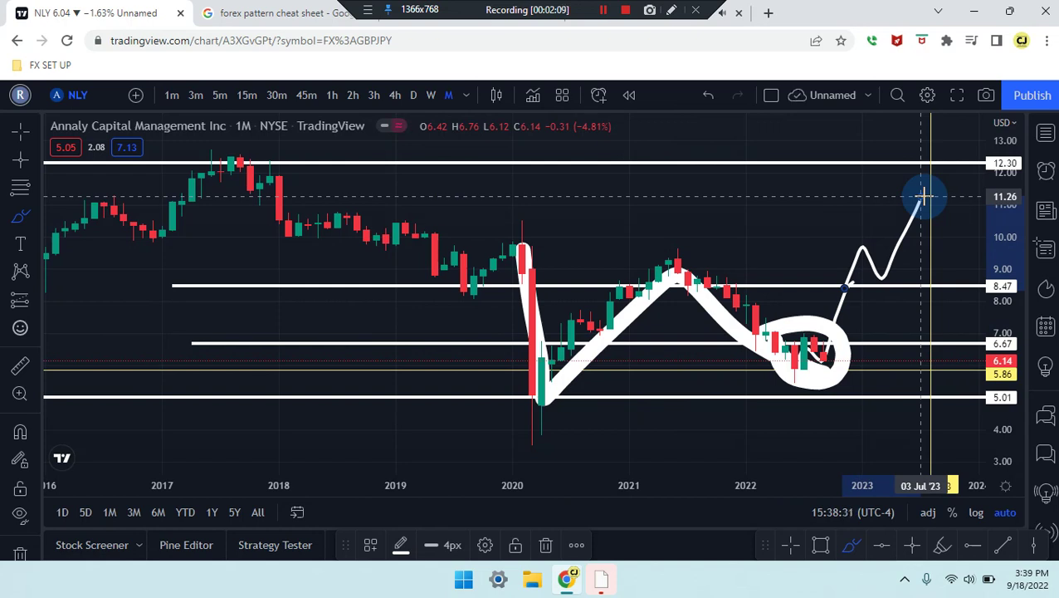
key("ctrl+z")
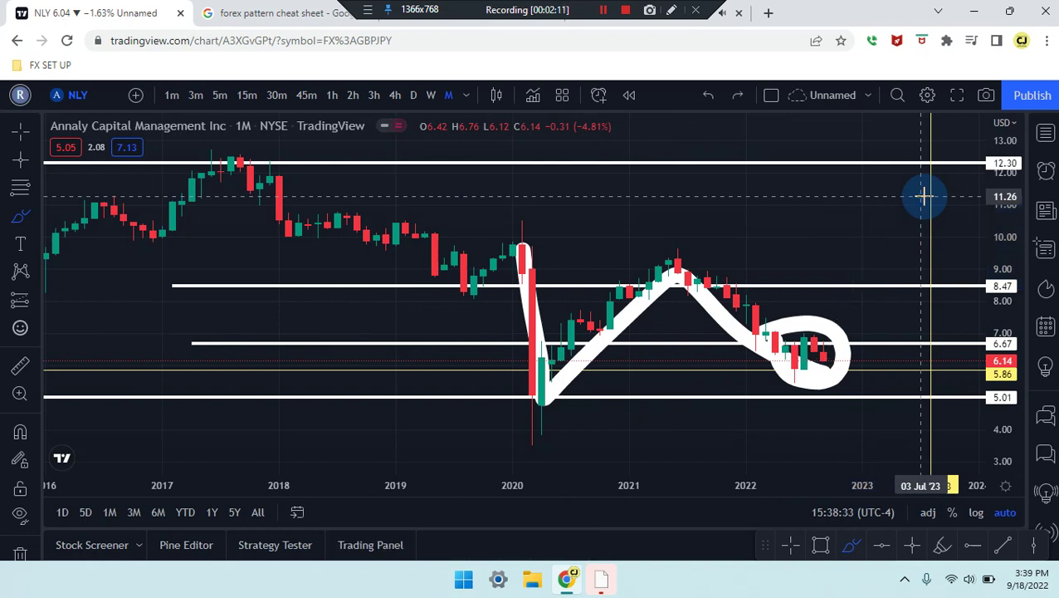
key("ctrl+z")
key("ctrl+z")
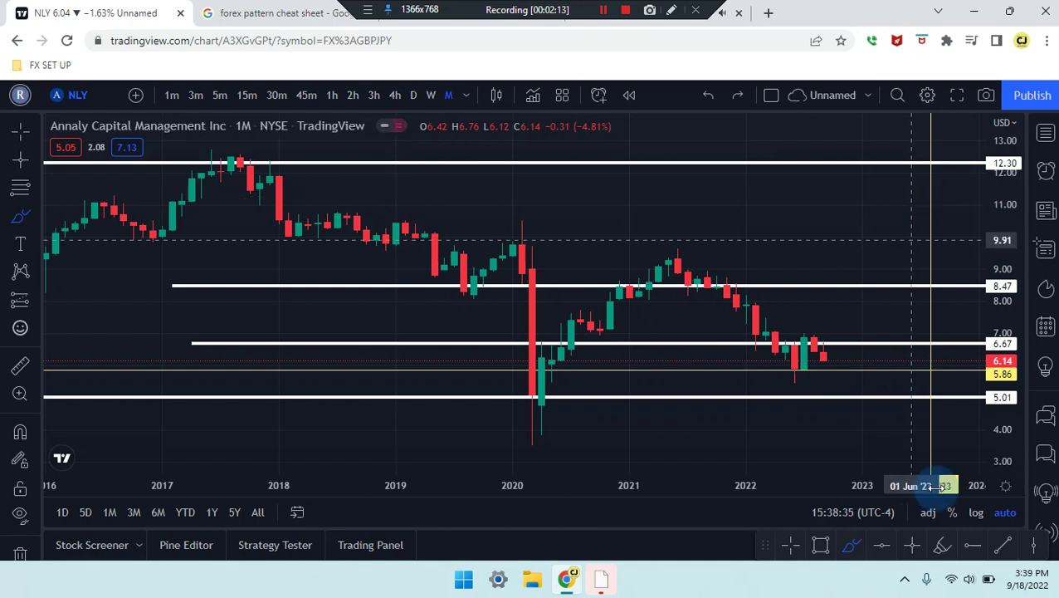
Brush a white stroke across the 2019–2023 highs near 9–10, undoing the extra V and path sketches.
left_click(943, 546)
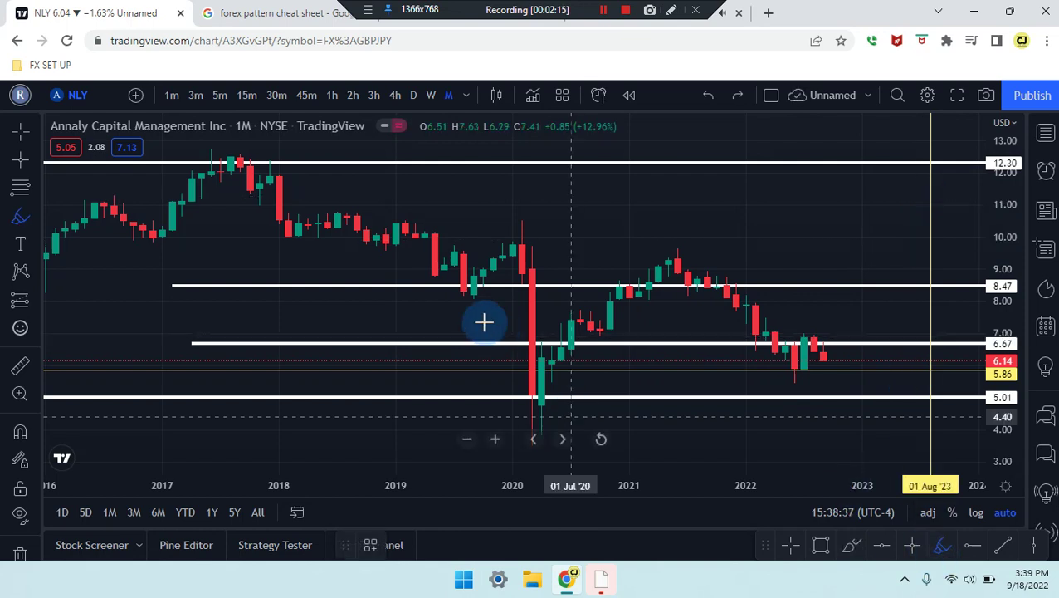
left_click_drag(372, 266, 803, 238)
mouse_move(398, 207)
left_mouse_down()
mouse_move(457, 295)
mouse_move(520, 224)
mouse_move(468, 288)
mouse_move(528, 237)
mouse_move(541, 379)
mouse_move(656, 272)
mouse_move(671, 270)
mouse_move(778, 371)
mouse_move(773, 363)
mouse_move(821, 324)
mouse_move(839, 382)
mouse_move(891, 460)
left_mouse_up()
key("ctrl+z")
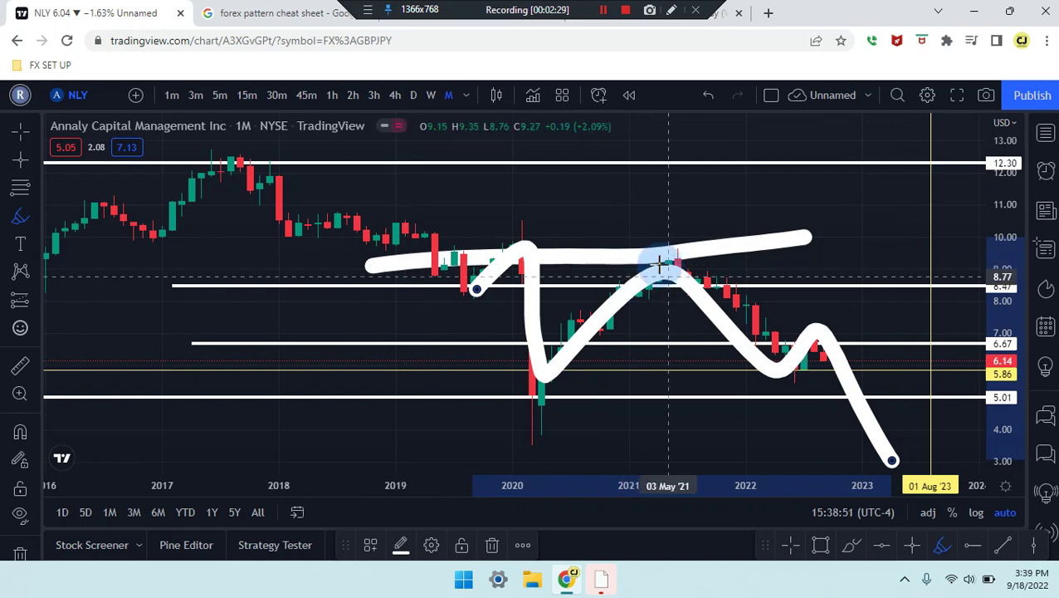
left_click_drag(414, 243, 664, 259)
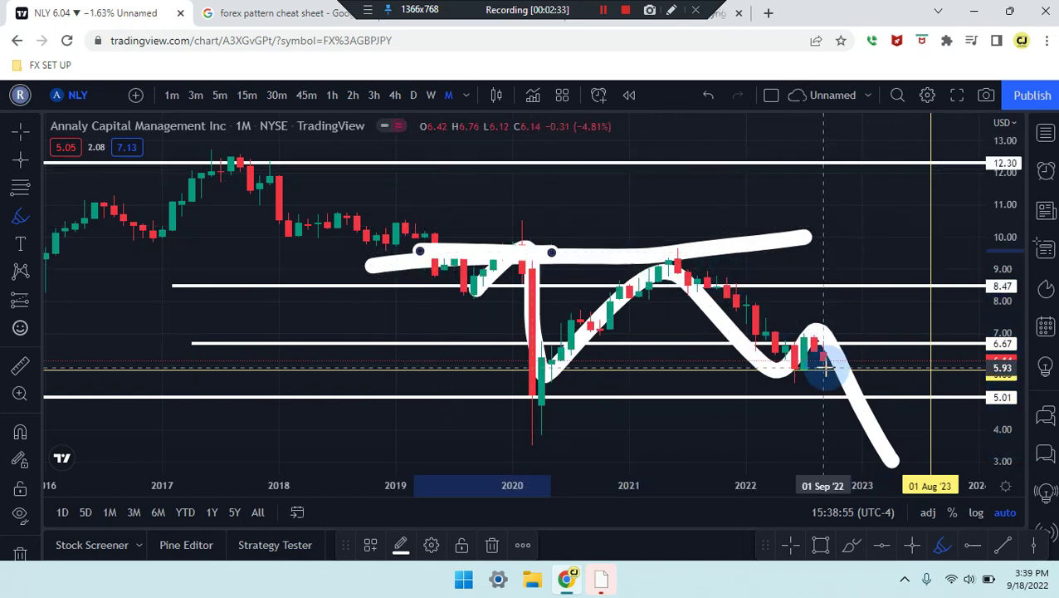
key("ctrl+z")
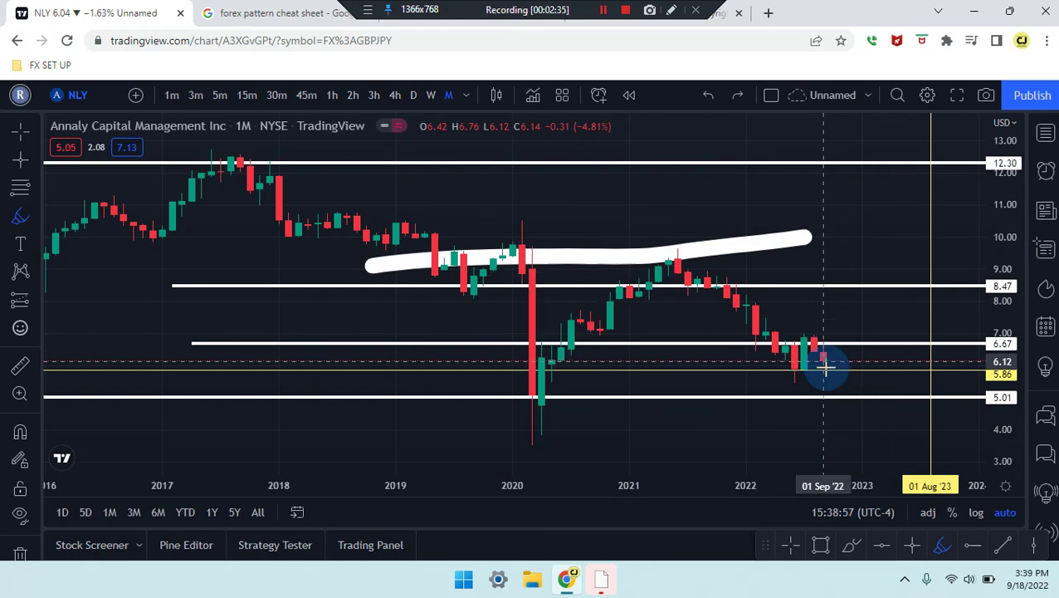
scroll(744, 325, "up", 5)
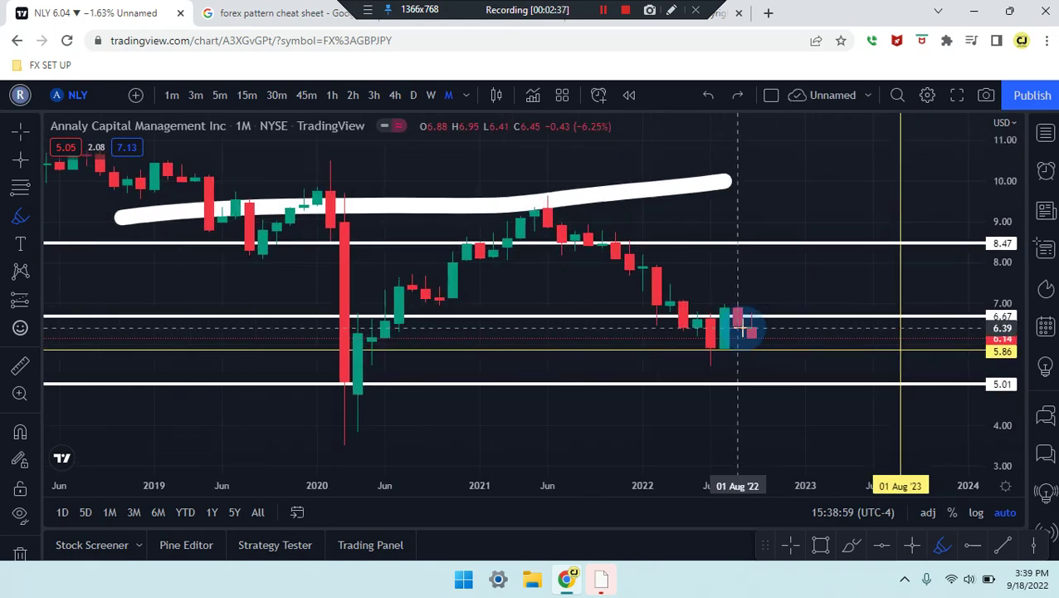
Switch NLY to weekly candles and pan up to bring the 5.01 support into view.
scroll(743, 326, "up", 2)
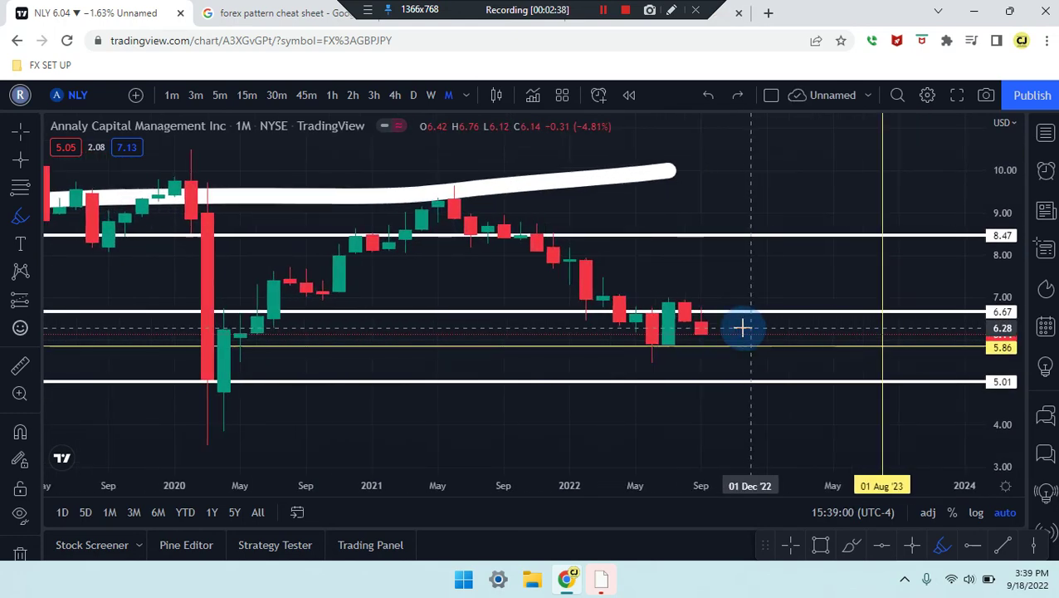
left_click(432, 95)
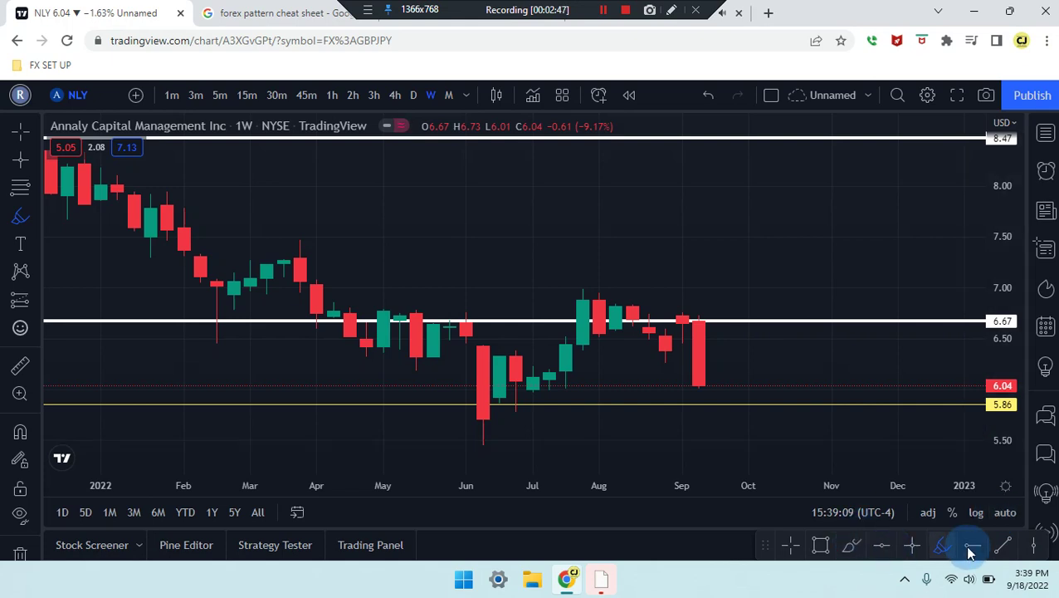
left_click(789, 541)
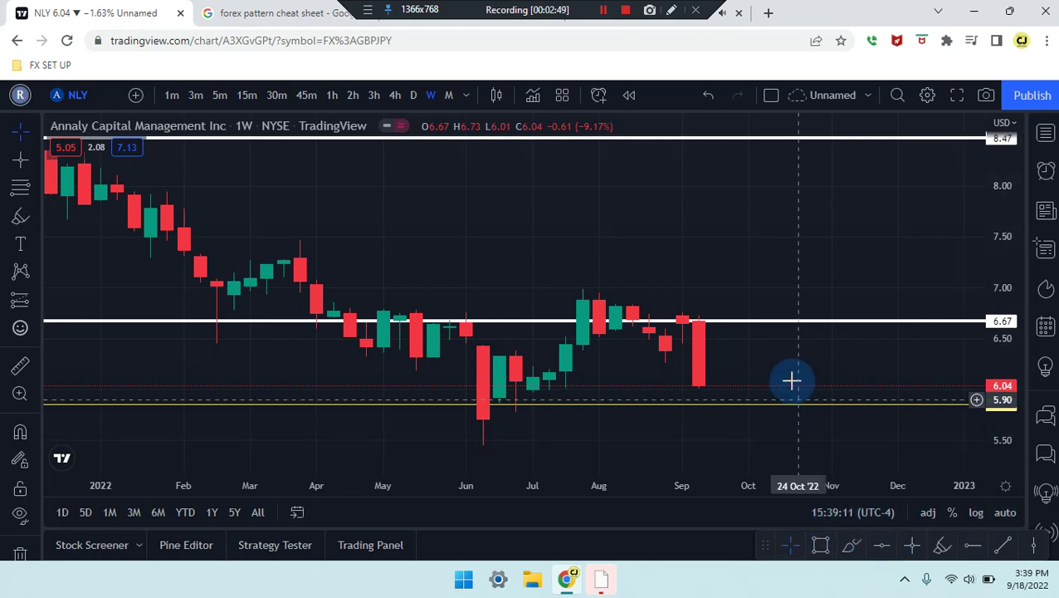
left_click_drag(790, 376, 782, 262)
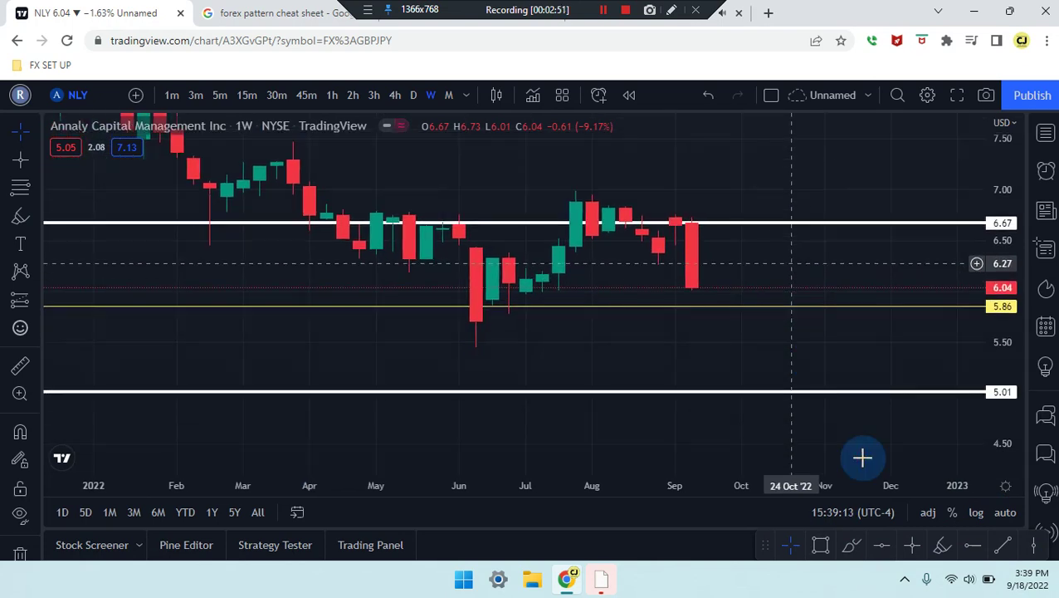
Sketch freehand price paths over the weekly candles, then remove them all.
left_click(941, 545)
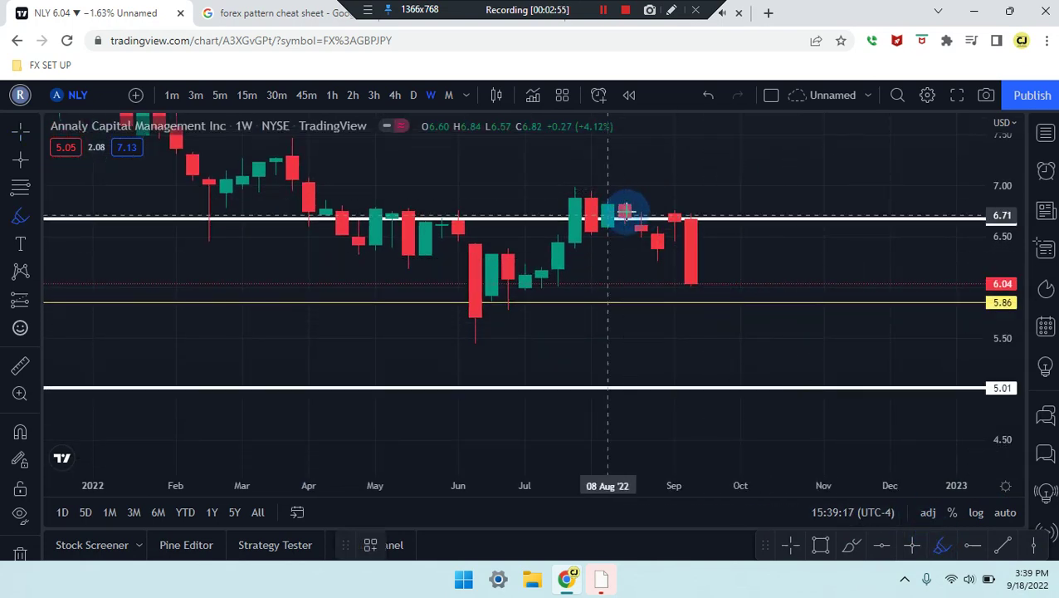
mouse_move(262, 158)
left_mouse_down()
mouse_move(301, 191)
mouse_move(343, 277)
mouse_move(409, 226)
left_mouse_up()
key("ctrl+z")
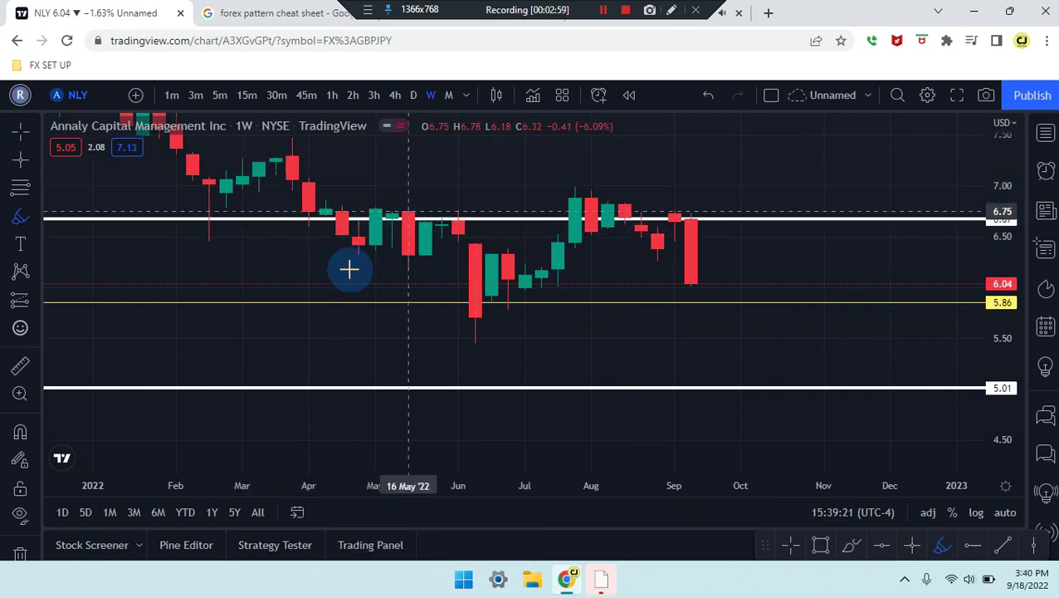
left_click_drag(339, 269, 395, 204)
mouse_move(499, 302)
left_mouse_down()
mouse_move(602, 195)
mouse_move(627, 218)
mouse_move(641, 255)
mouse_move(674, 215)
mouse_move(698, 299)
left_mouse_up()
key("Delete")
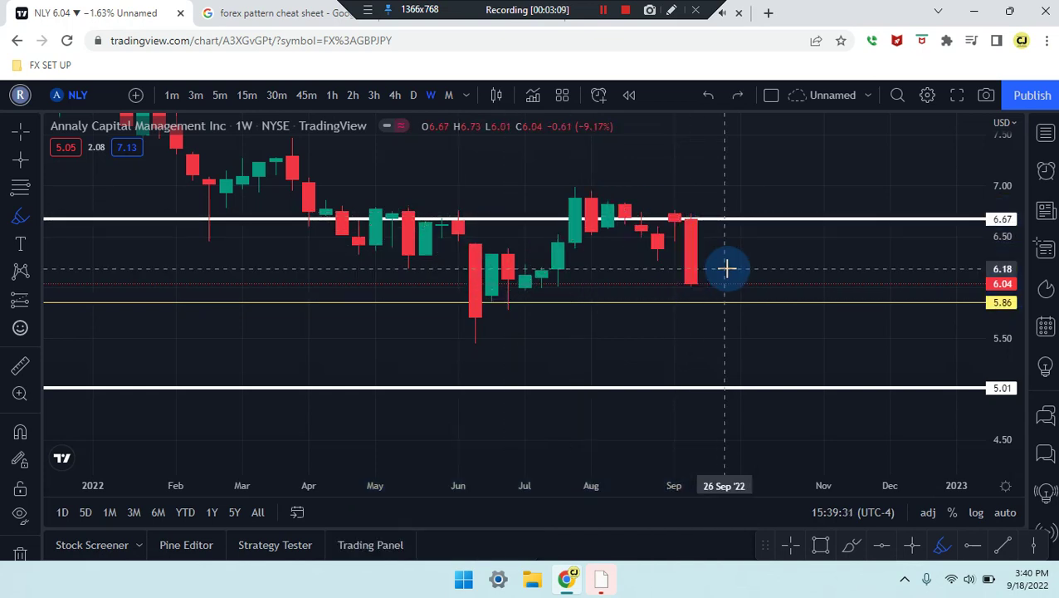
Add a white level line at 6.29 from the late-July candle, then switch to daily candles.
left_click(973, 545)
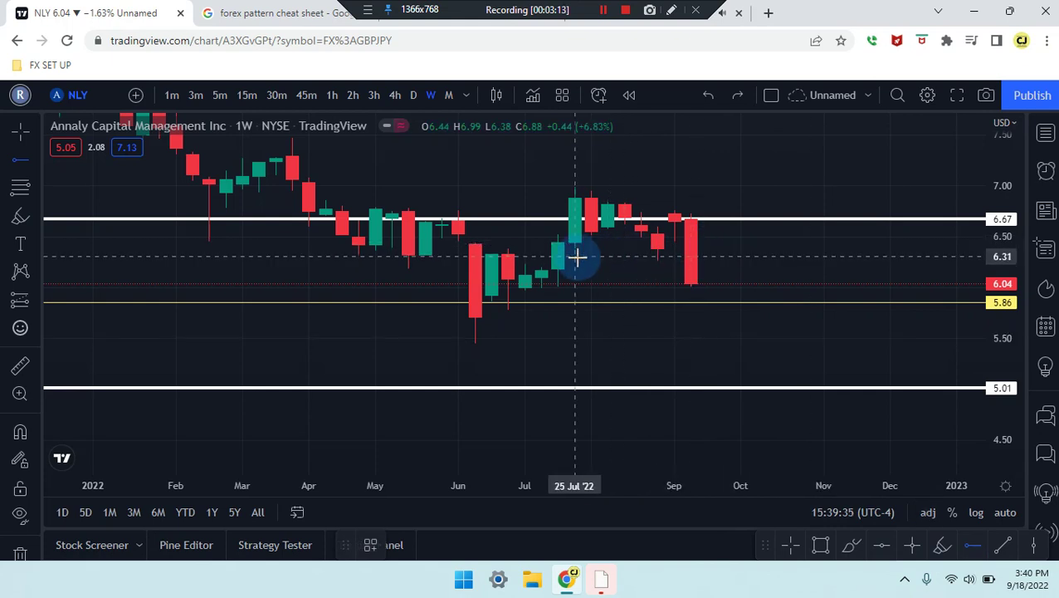
left_click(576, 258)
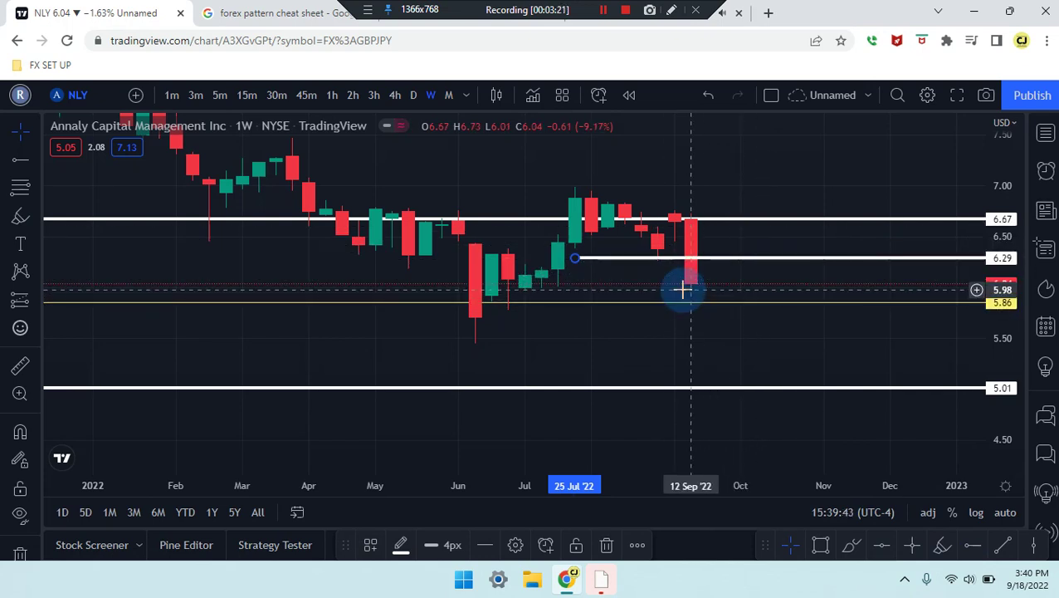
left_click(415, 96)
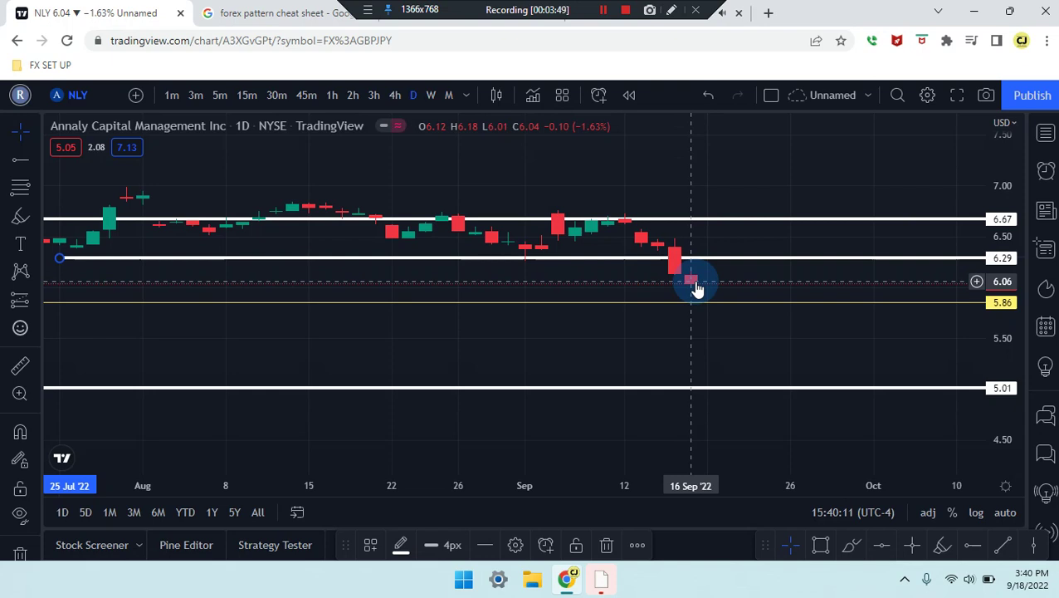
Switch to 4-hour candles, stretch the price scale, and centre the recent September drop.
left_click(394, 96)
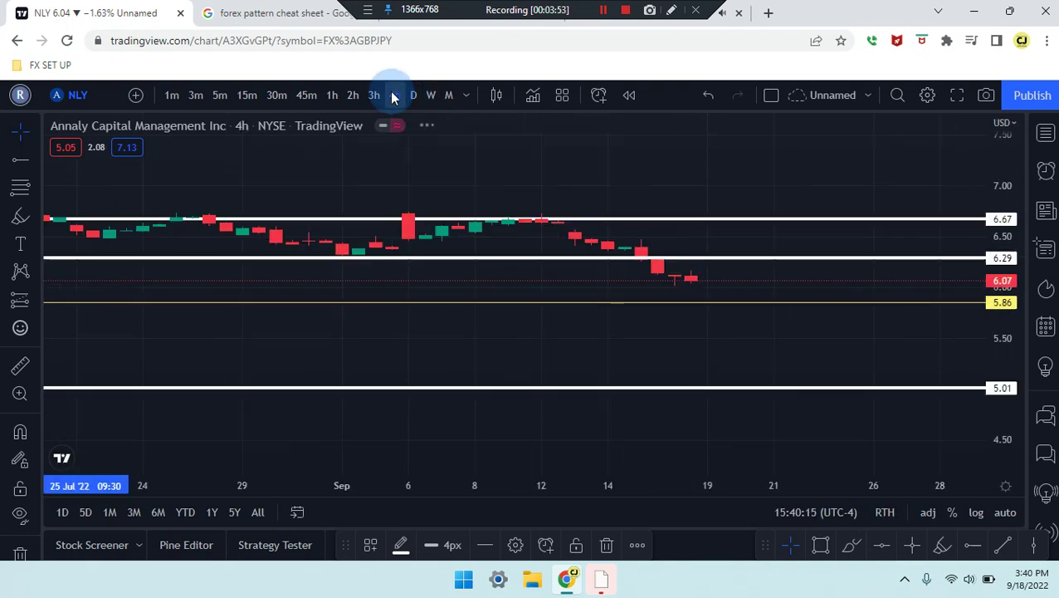
left_click_drag(1011, 402, 1002, 222)
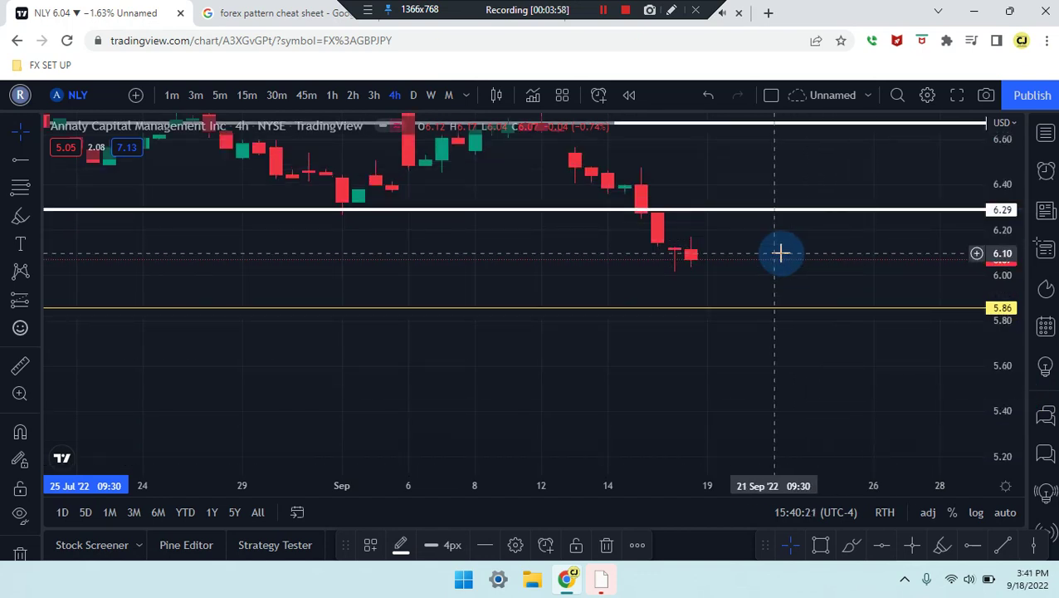
mouse_move(733, 338)
left_mouse_down()
mouse_move(678, 372)
mouse_move(528, 334)
left_mouse_up()
Try a short brush stroke just below the 6.29 line, then undo it.
left_click(855, 548)
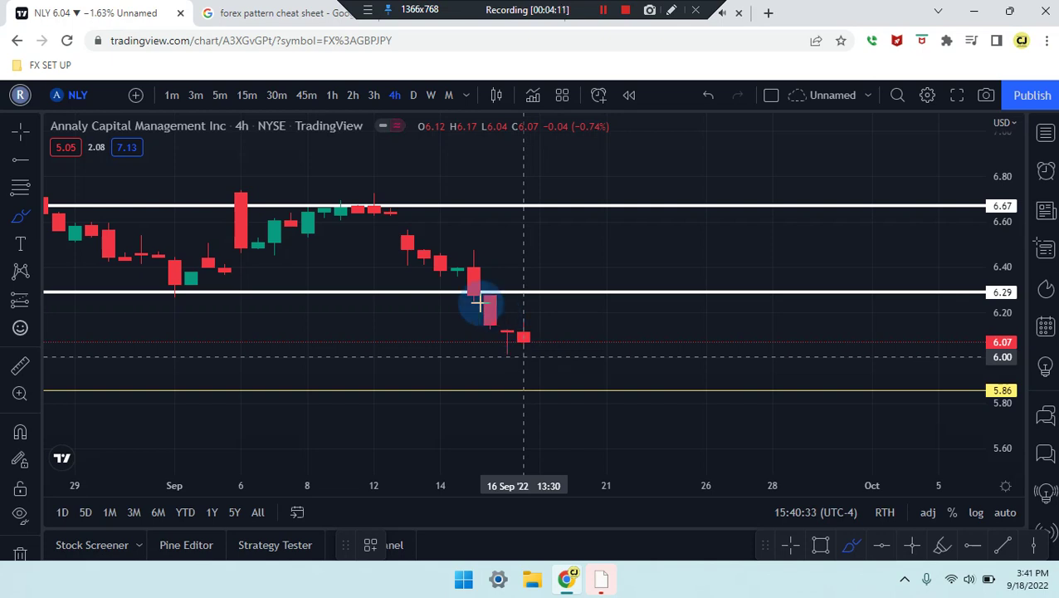
mouse_move(474, 294)
left_mouse_down()
mouse_move(506, 347)
mouse_move(521, 331)
mouse_move(523, 349)
left_mouse_up()
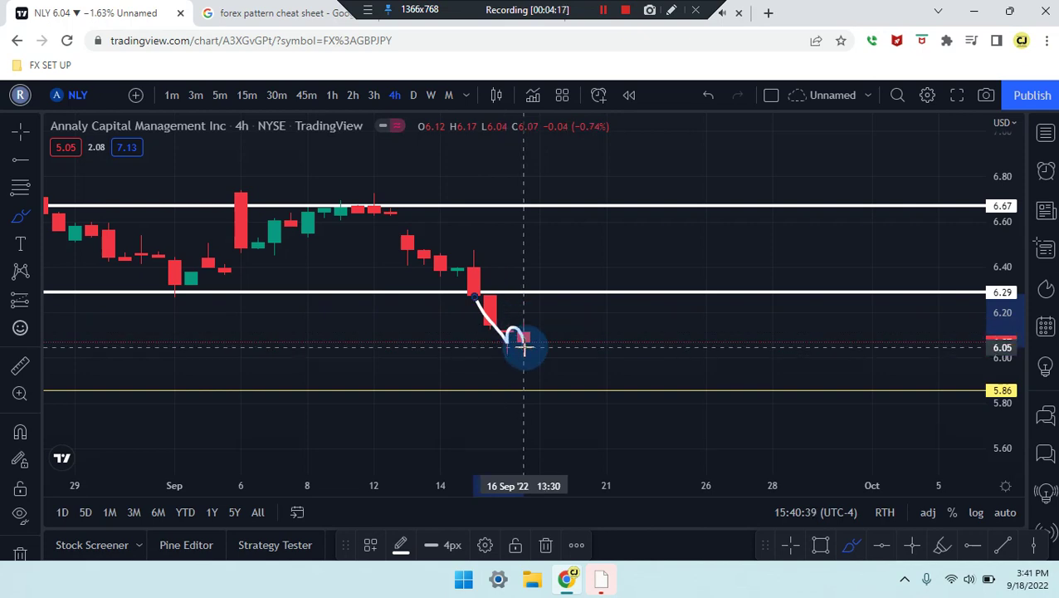
key("ctrl+z")
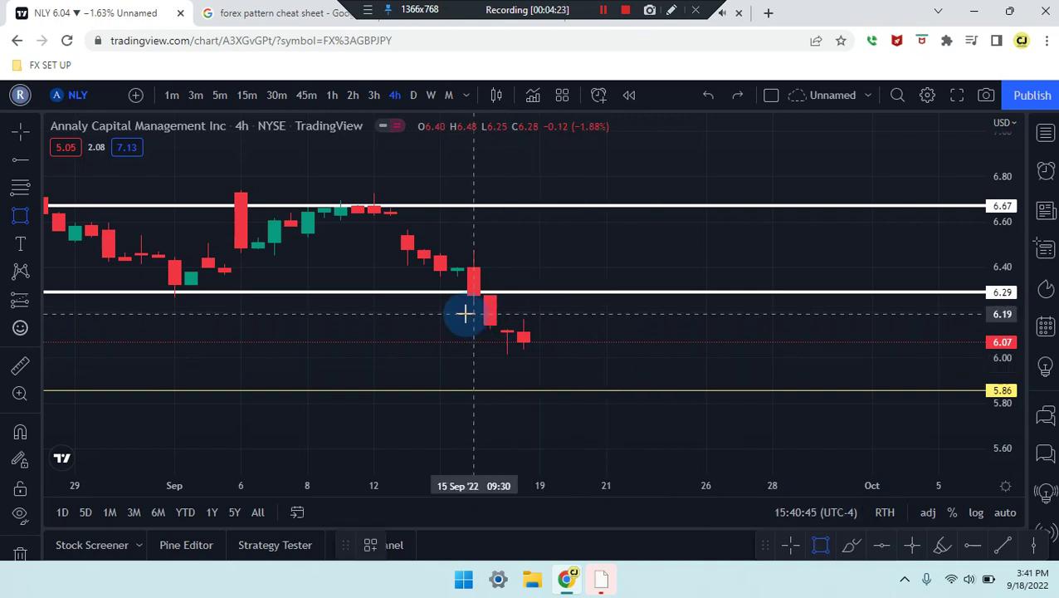
Draw a gray rectangle around the mid-September consolidation candles below 6.29.
left_click_drag(469, 316, 567, 351)
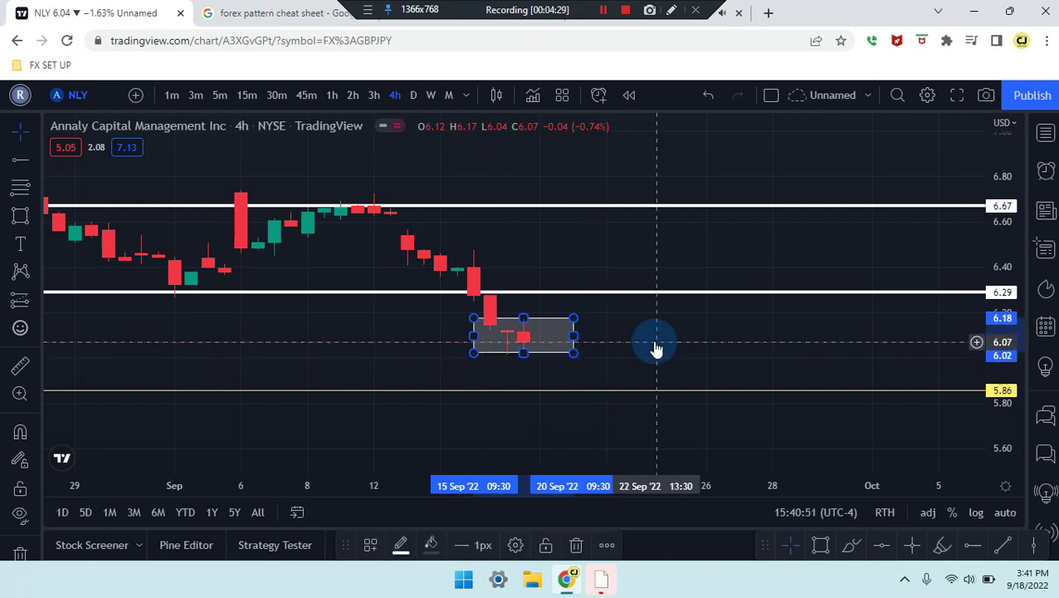
left_click(656, 349)
left_click(522, 352)
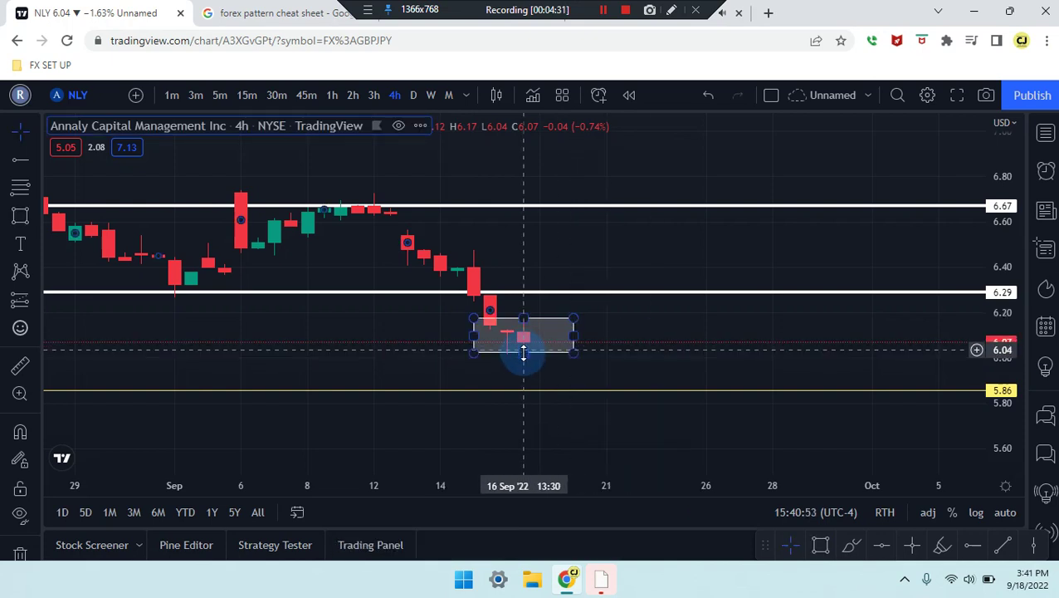
left_click(350, 175)
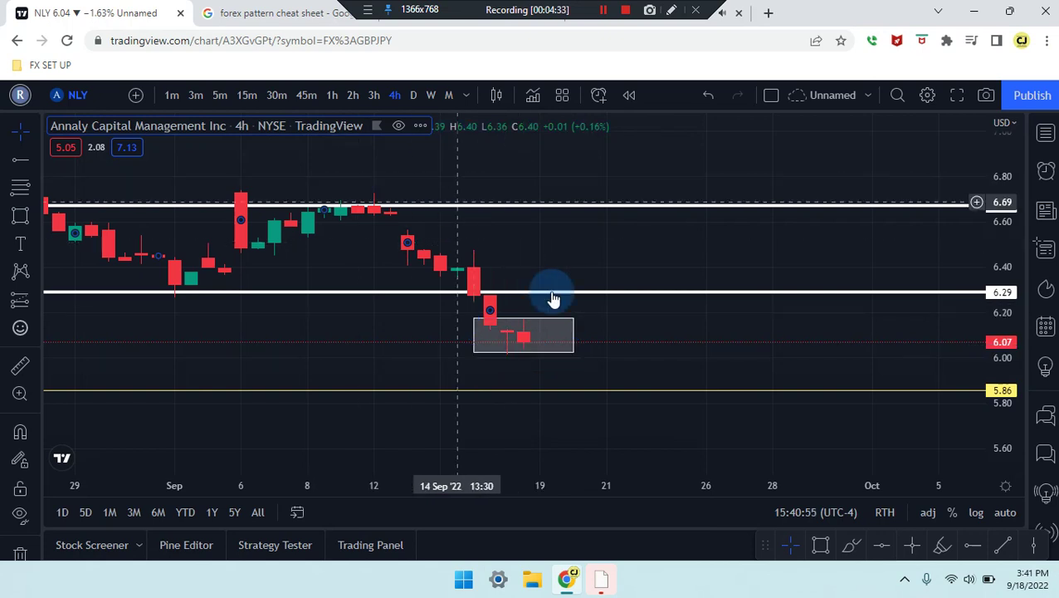
left_click(522, 357)
left_click(524, 363)
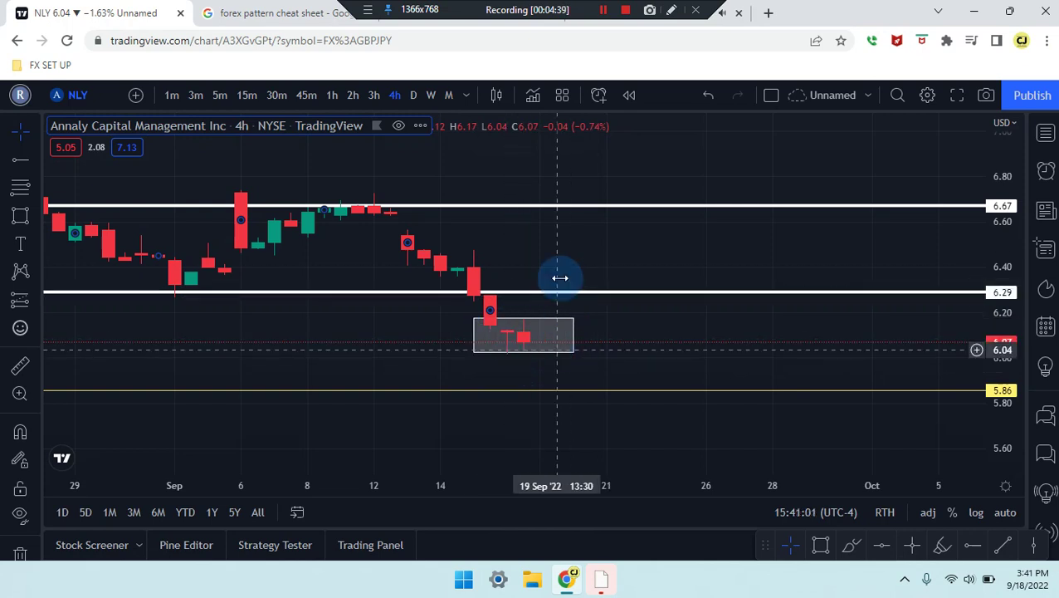
Step the chart down to 3-hour and then 2-hour candles.
left_click(374, 96)
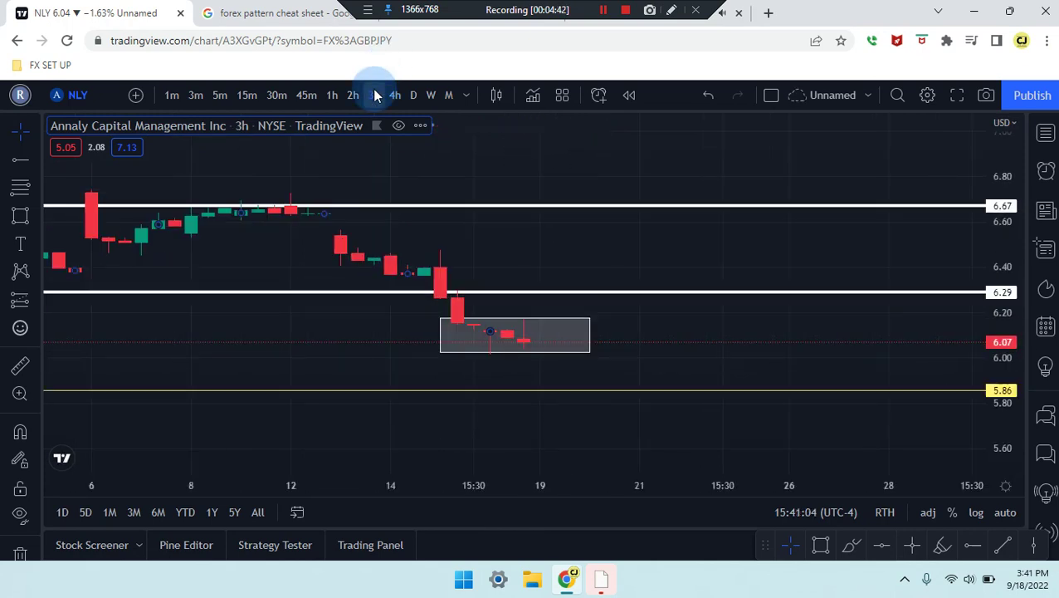
left_click(558, 350)
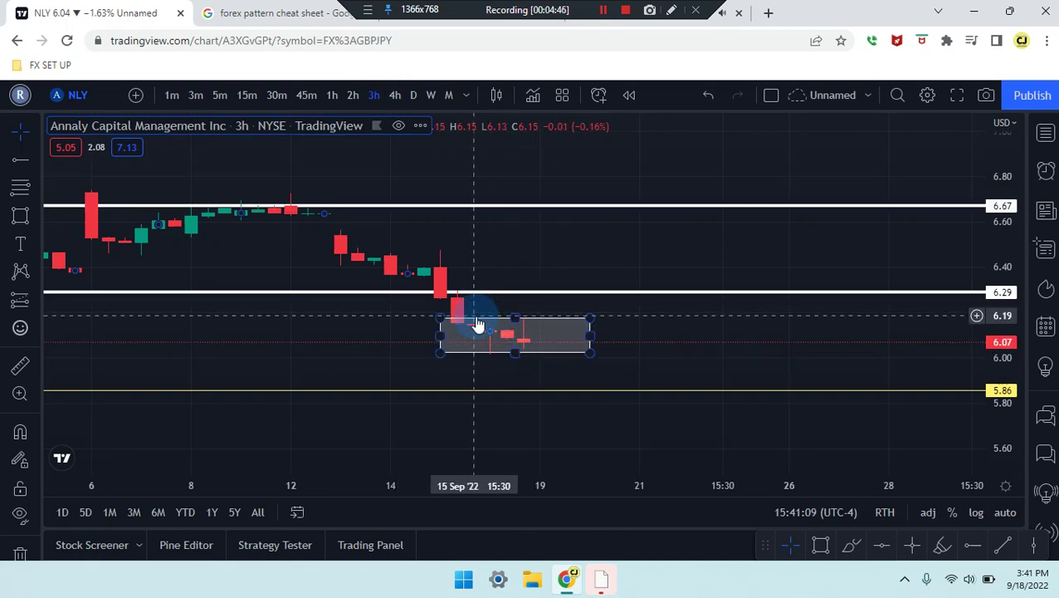
left_click(532, 352)
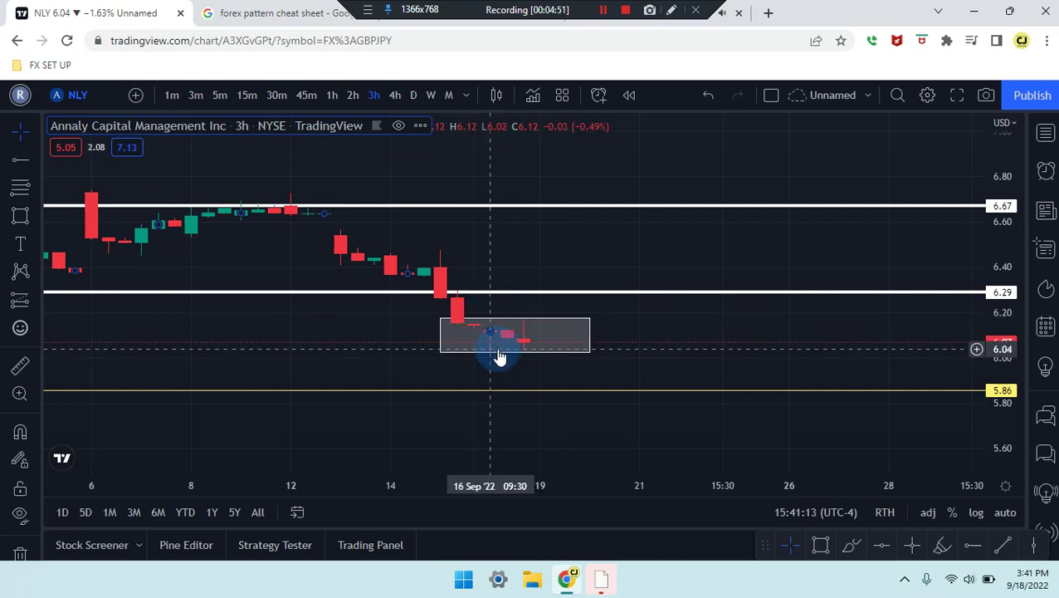
left_click(354, 97)
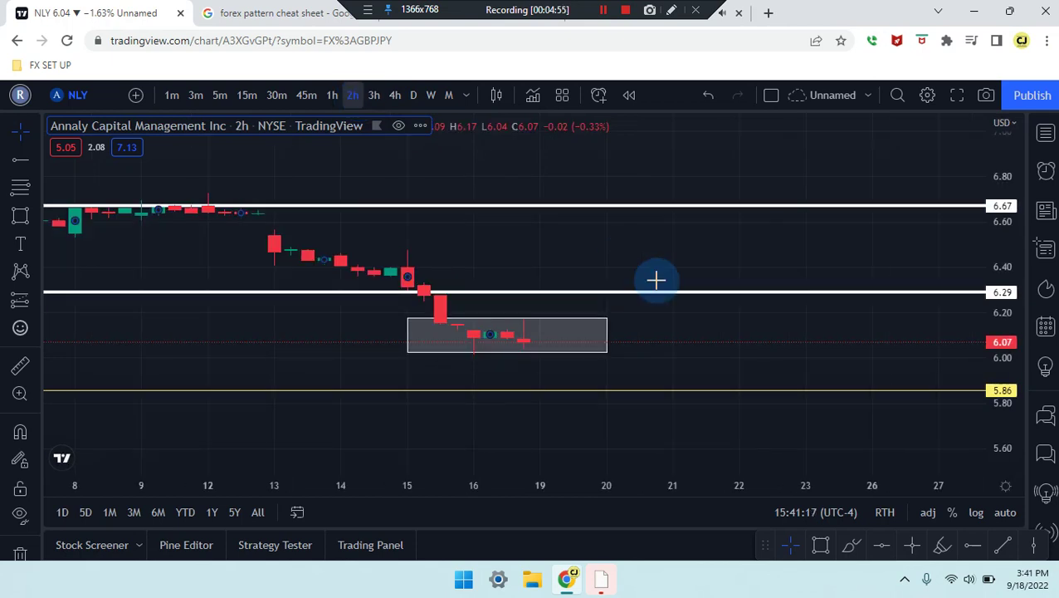
Stretch the 2-hour price axis, then sketch a brush path inside the gray box and undo it.
left_click_drag(999, 298, 1012, 258)
left_click(664, 388)
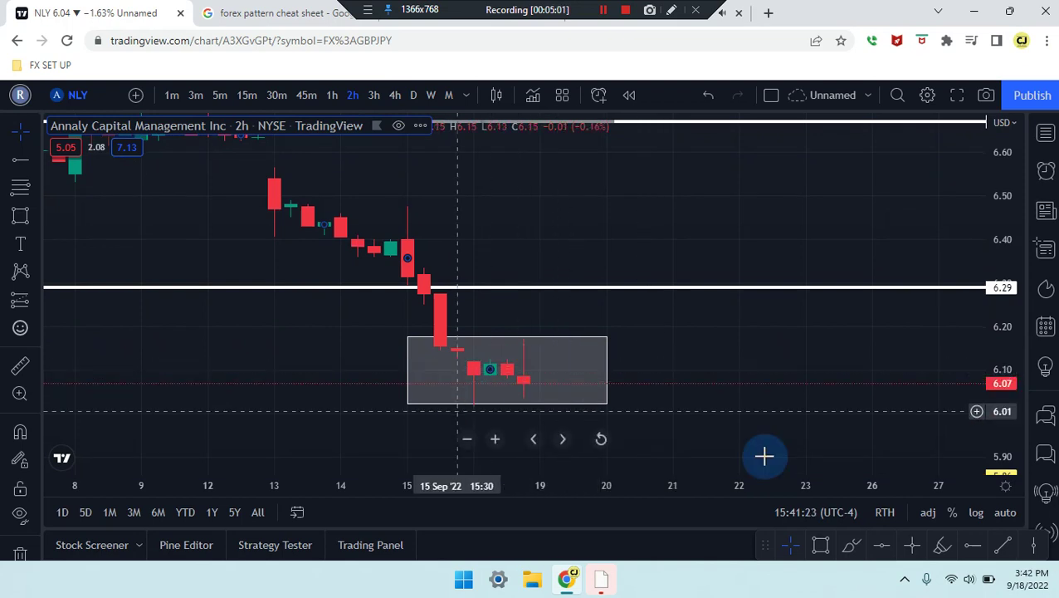
left_click(850, 544)
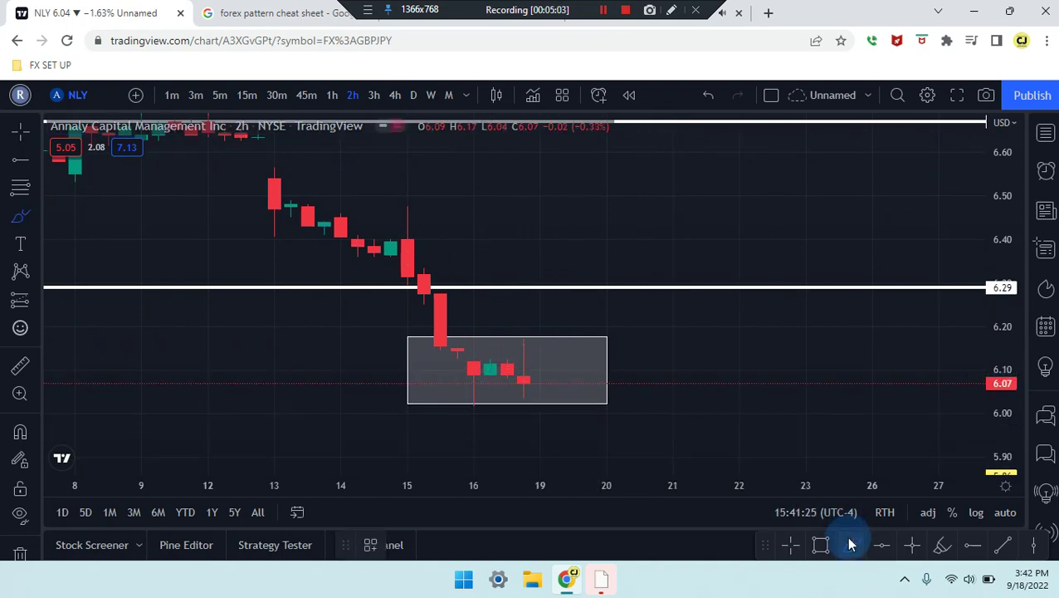
left_click(586, 380)
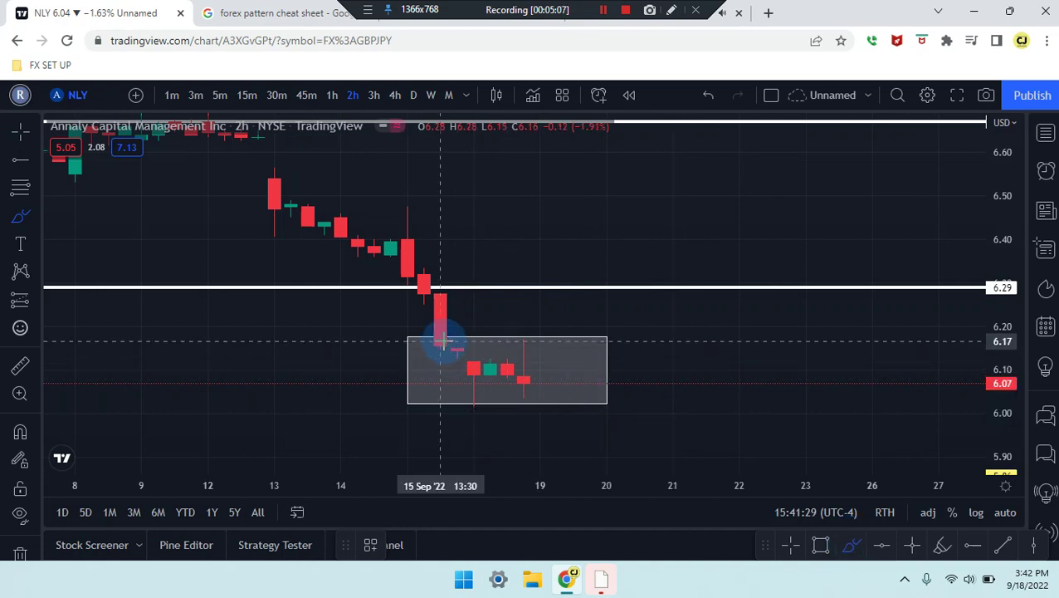
mouse_move(444, 340)
left_mouse_down()
mouse_move(480, 392)
mouse_move(494, 355)
left_mouse_up()
left_click_drag(523, 388, 524, 386)
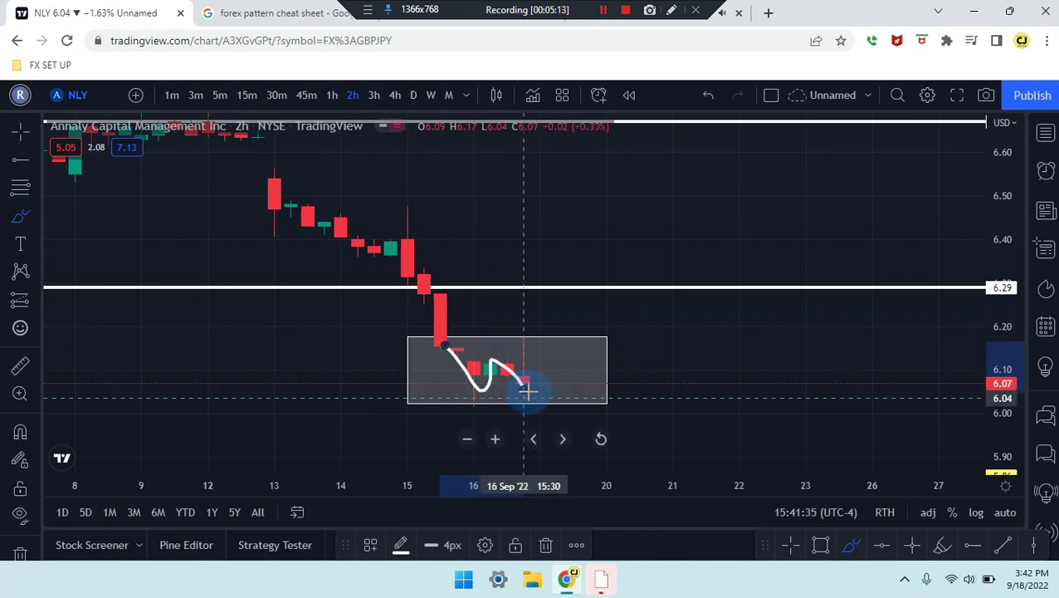
key("ctrl+z")
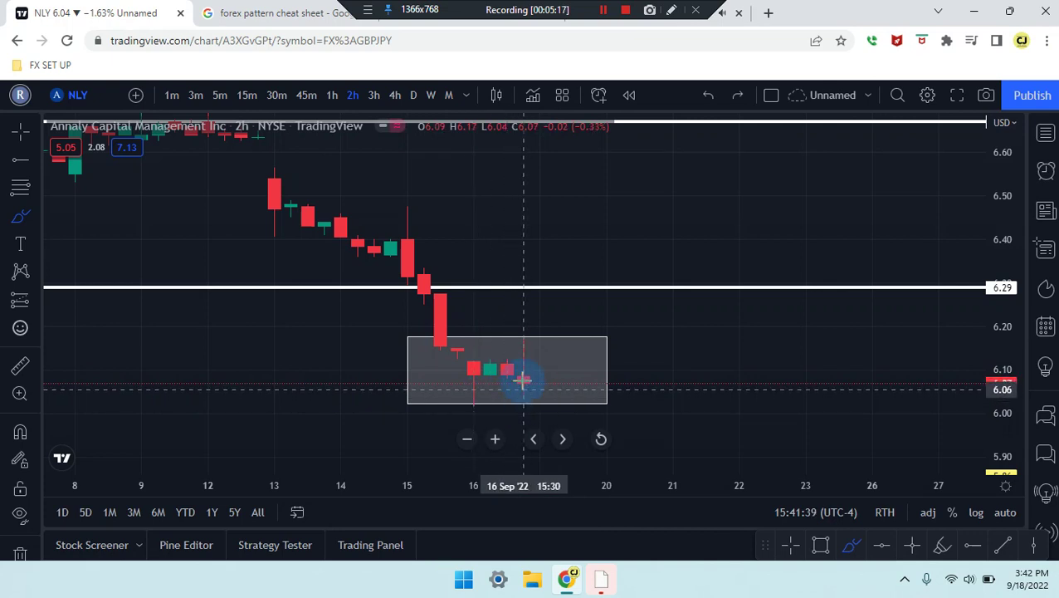
Go to 1-hour candles, undo two trial brush strokes, then switch to 45-minute candles.
left_click(332, 95)
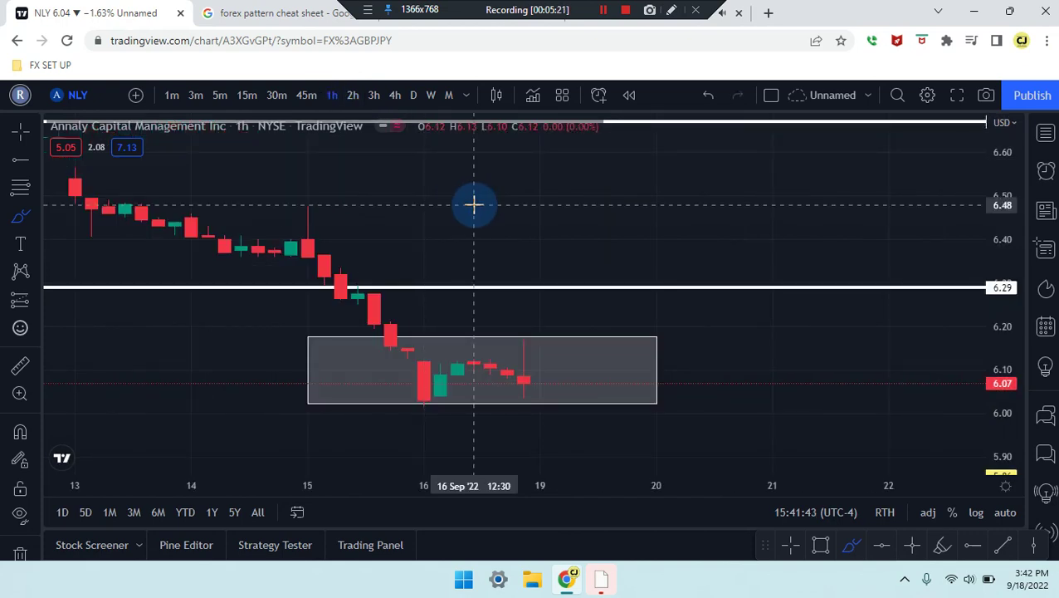
mouse_move(509, 329)
left_mouse_down()
mouse_move(519, 353)
mouse_move(529, 323)
left_mouse_up()
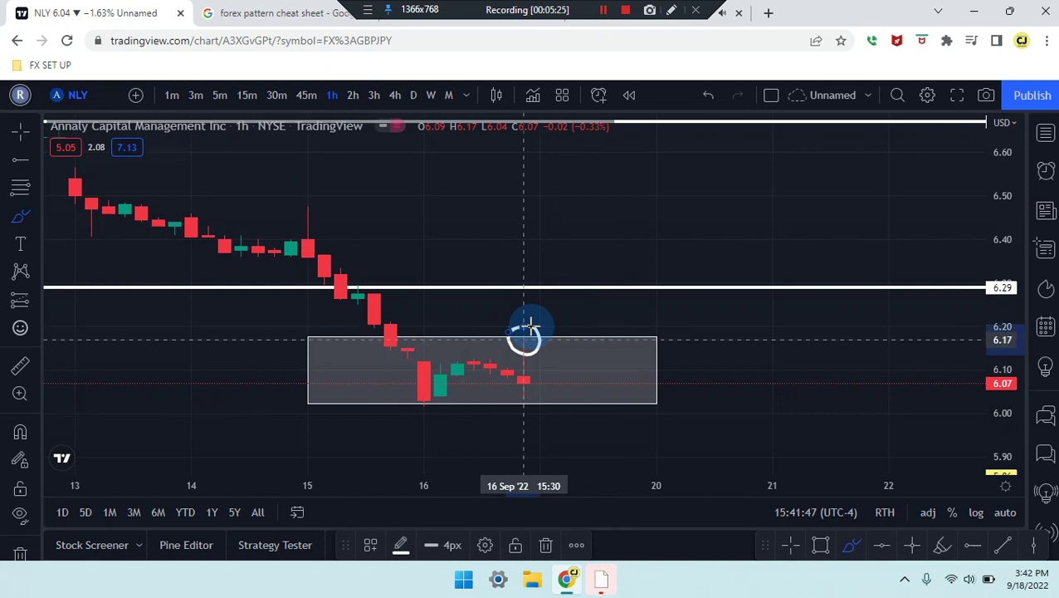
key("ctrl+z")
mouse_move(392, 335)
left_mouse_down()
mouse_move(440, 417)
mouse_move(529, 345)
mouse_move(573, 442)
left_mouse_up()
key("ctrl+z")
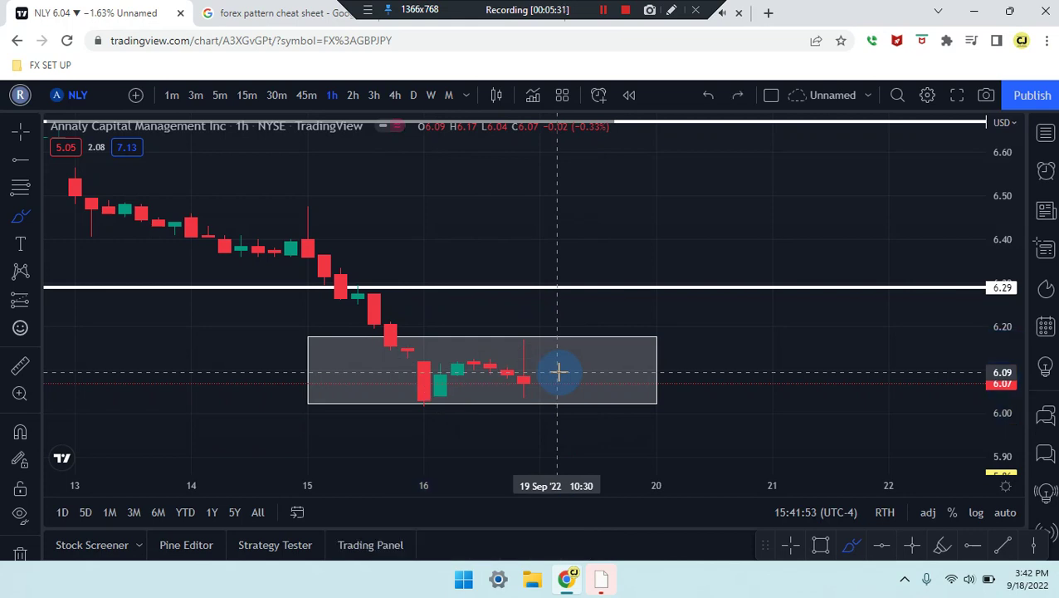
left_click(305, 95)
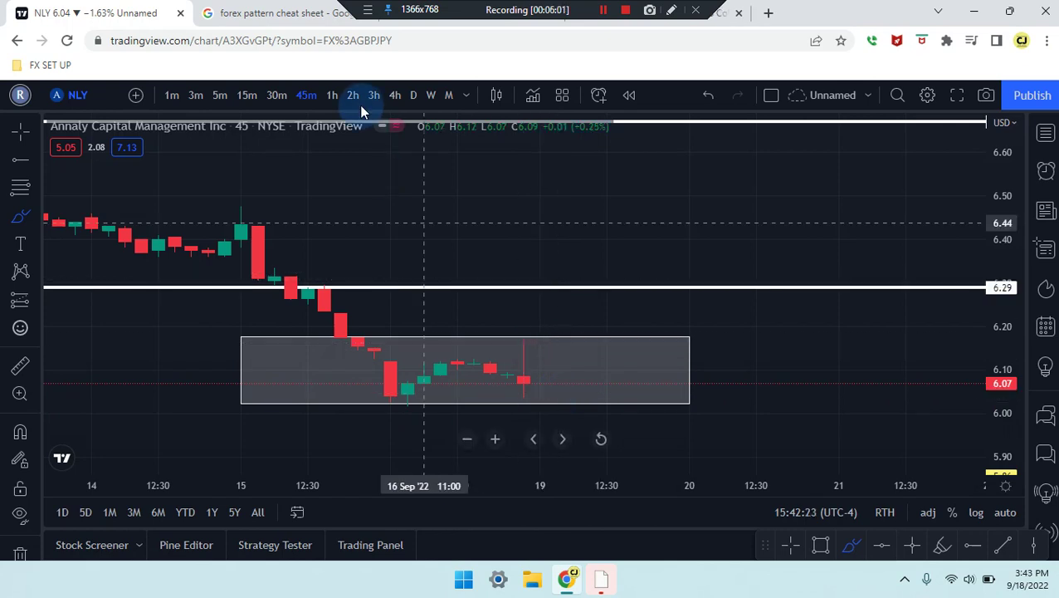
Step the NLY chart down through 30-minute to 15-minute candles.
left_click(281, 99)
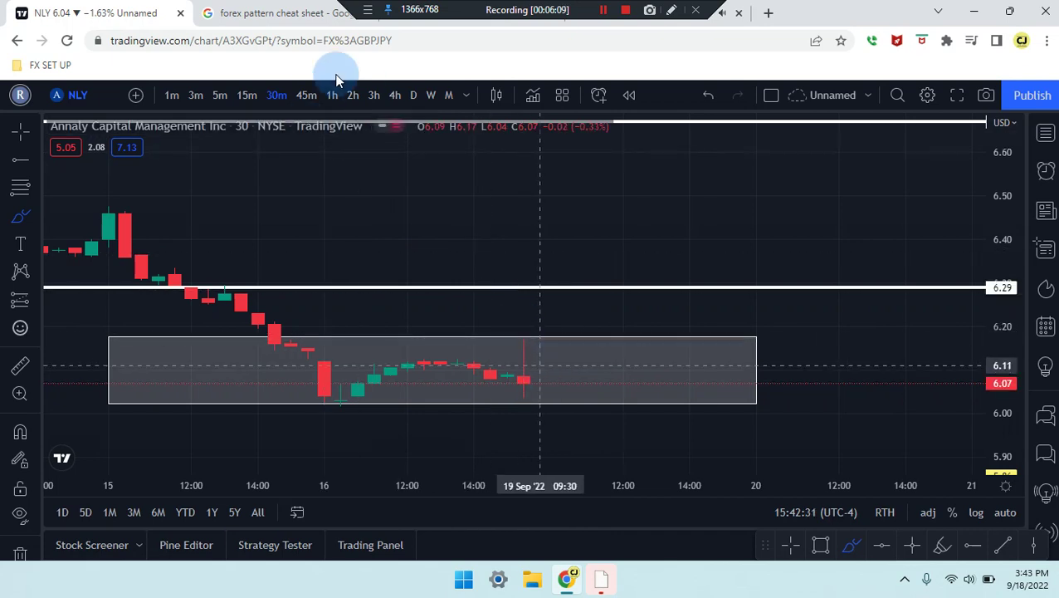
left_click(252, 97)
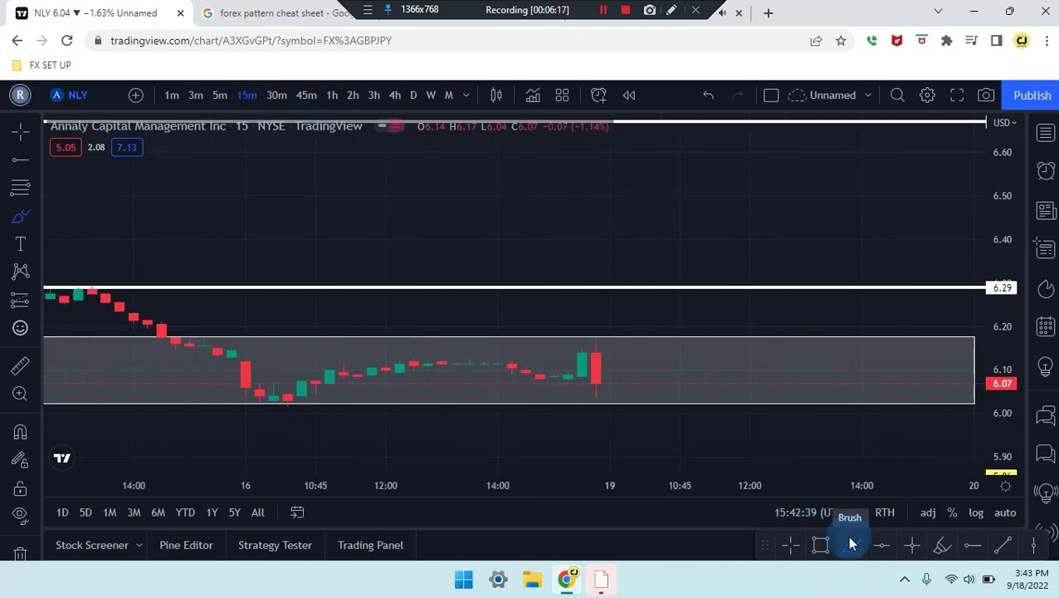
Brush-sketch a possible price path dipping into the box and rising, then undo it.
left_click(851, 543)
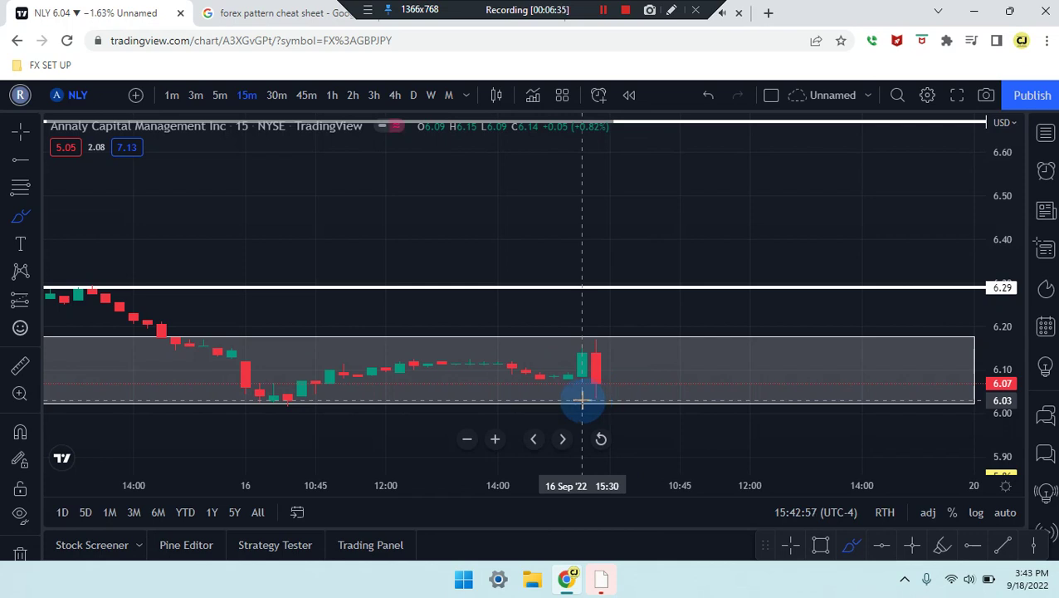
left_click_drag(582, 400, 629, 396)
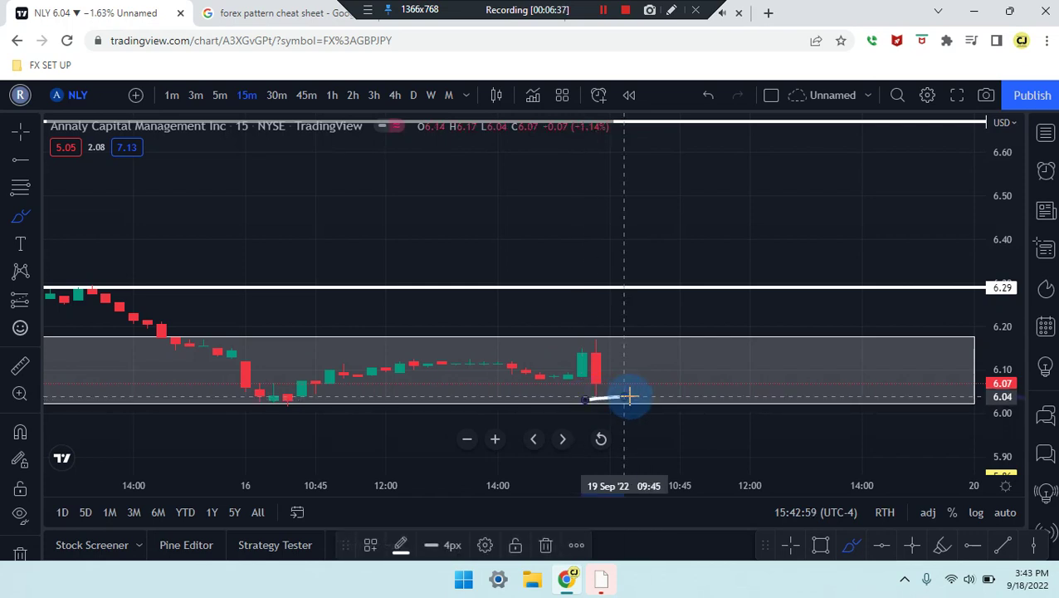
left_click_drag(221, 337, 275, 400)
mouse_move(479, 326)
left_mouse_down()
mouse_move(549, 381)
mouse_move(582, 359)
mouse_move(608, 401)
left_mouse_up()
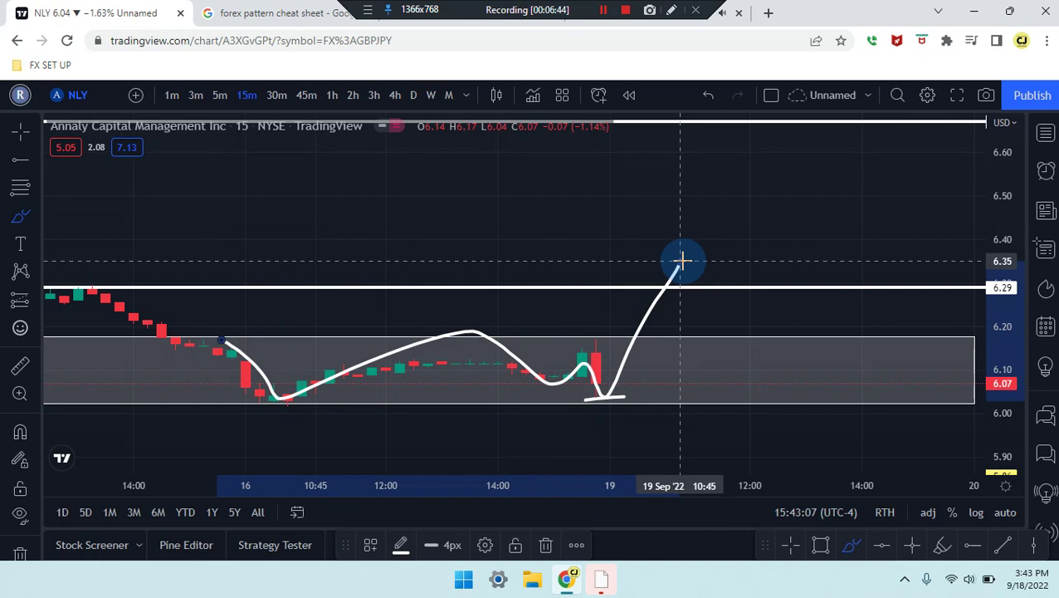
key("ctrl+z")
key("ctrl+z")
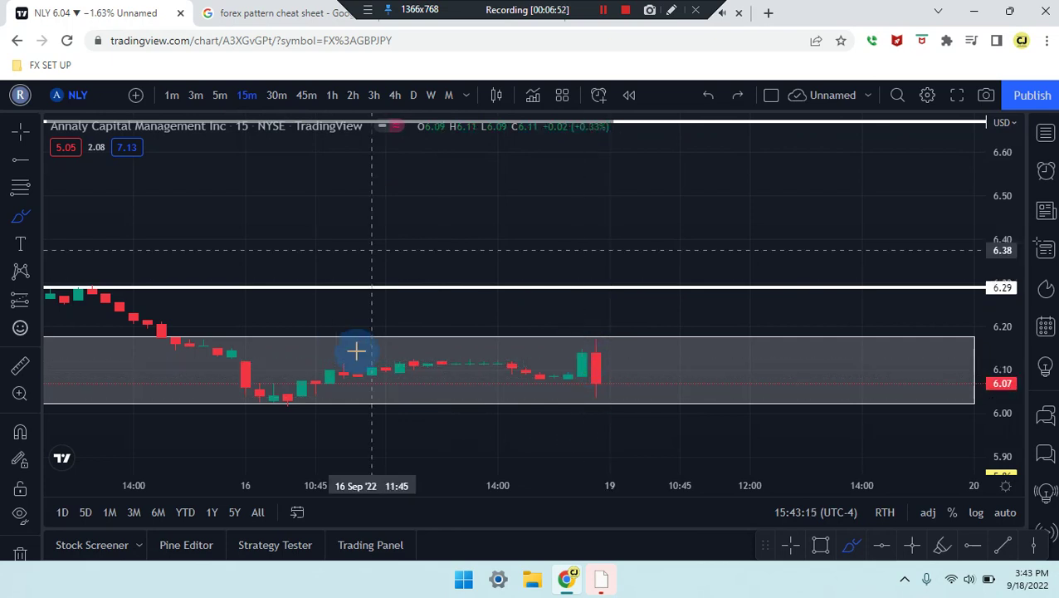
Circle the most recent candles, remove the circle, and move to the 5-minute interval.
mouse_move(259, 392)
left_mouse_down()
mouse_move(302, 402)
mouse_move(267, 404)
mouse_move(260, 390)
left_mouse_up()
key("Delete")
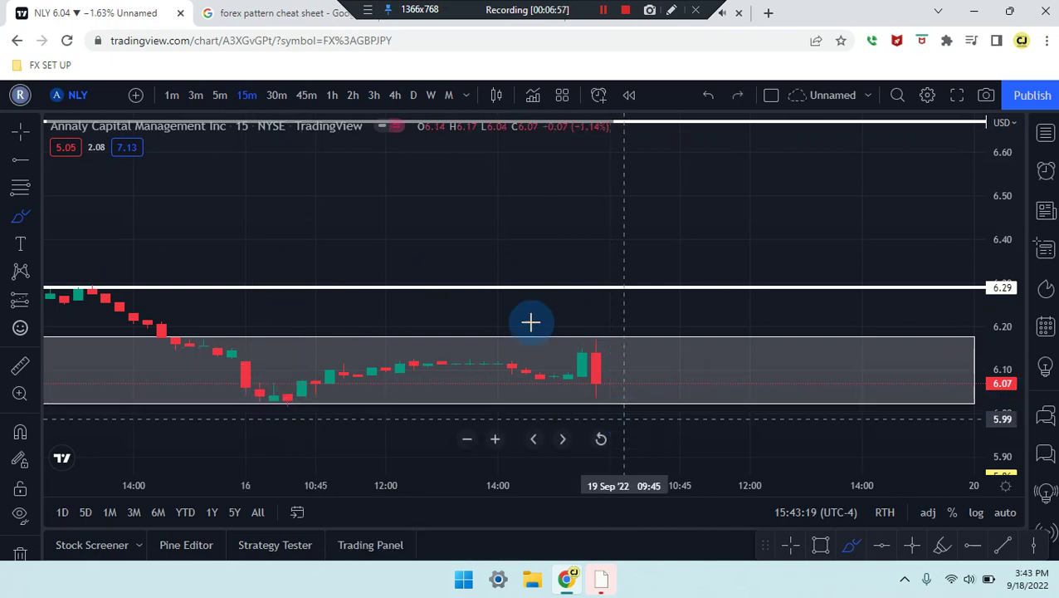
left_click(220, 96)
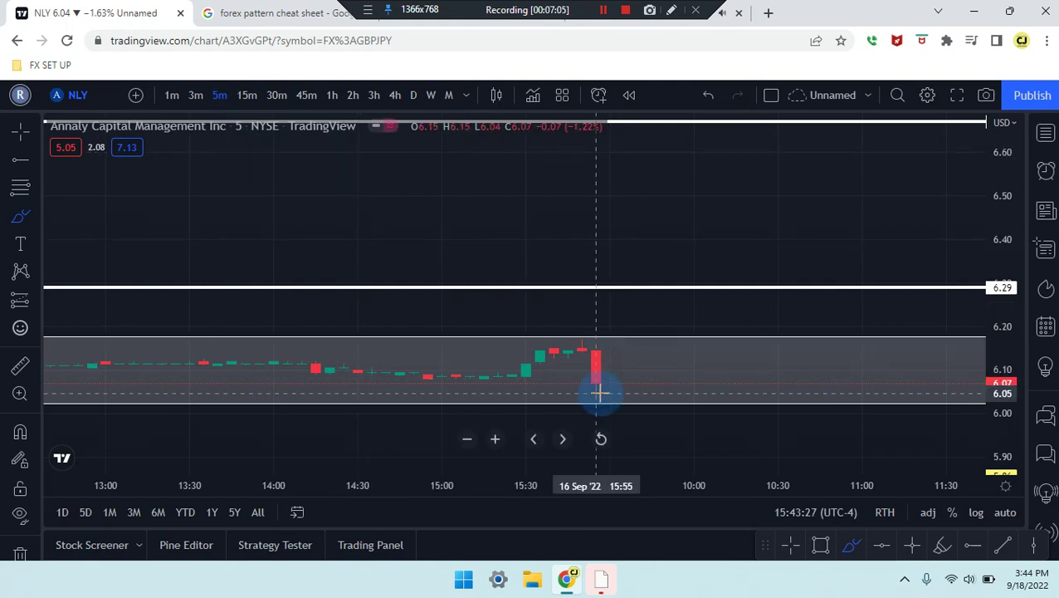
Try several short brush strokes under the last 5-minute candles, undoing the unwanted ones.
left_click_drag(585, 396, 629, 391)
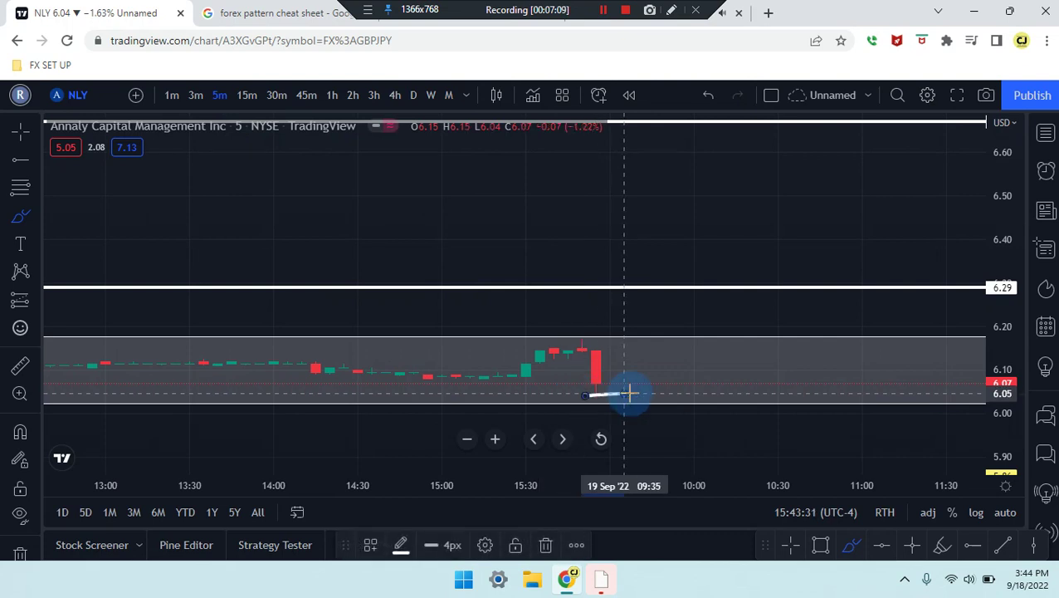
left_click_drag(629, 392, 624, 393)
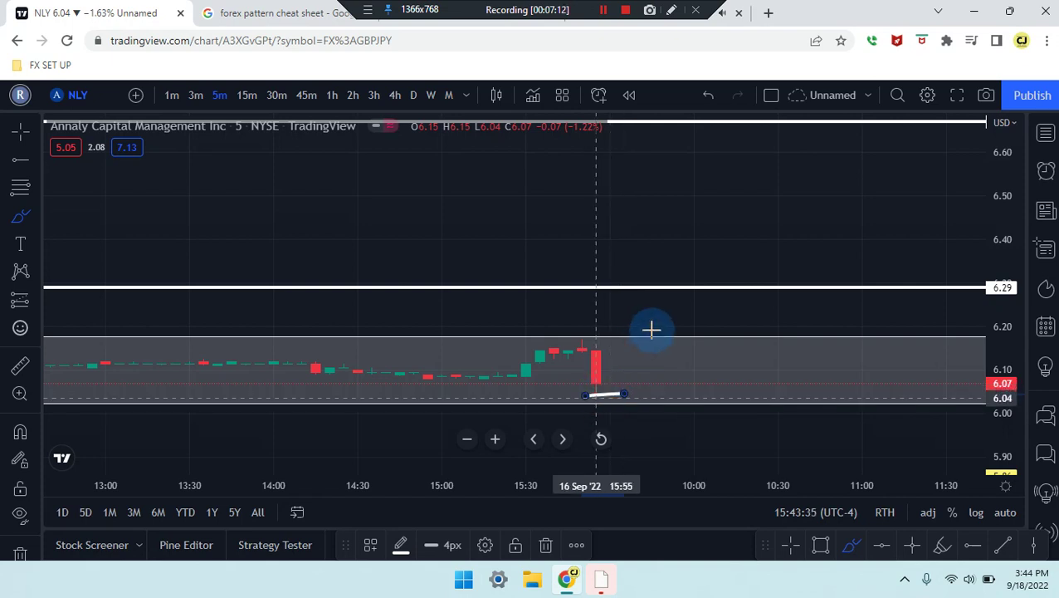
key("ctrl+z")
key("ctrl+z")
key("ctrl+z")
left_click_drag(583, 369, 644, 364)
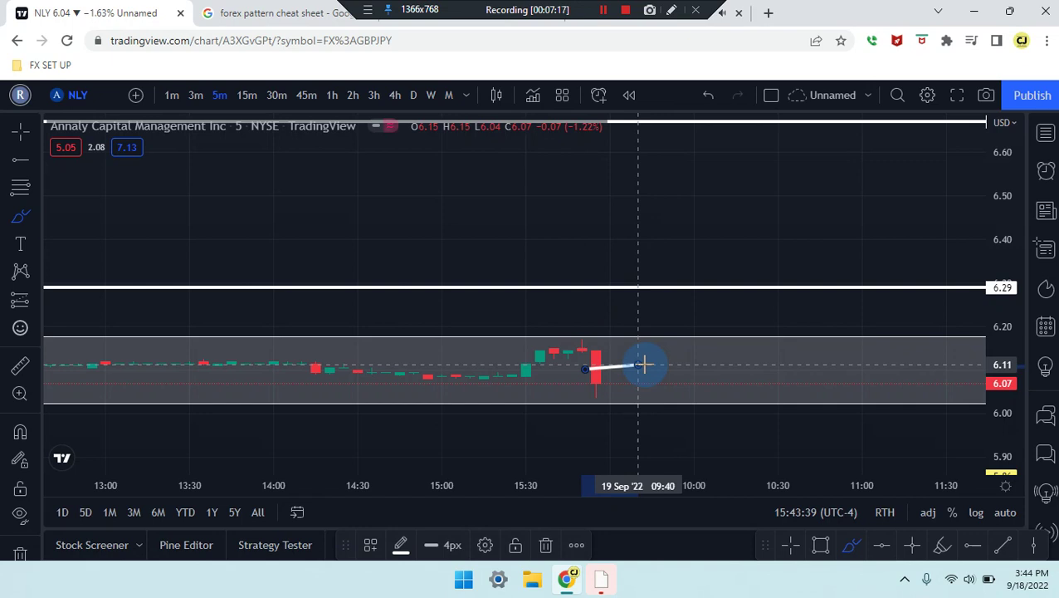
key("ctrl+z")
mouse_move(541, 382)
left_mouse_down()
mouse_move(530, 366)
mouse_move(572, 321)
mouse_move(584, 369)
mouse_move(546, 349)
mouse_move(582, 339)
mouse_move(607, 401)
left_mouse_up()
left_click(544, 362)
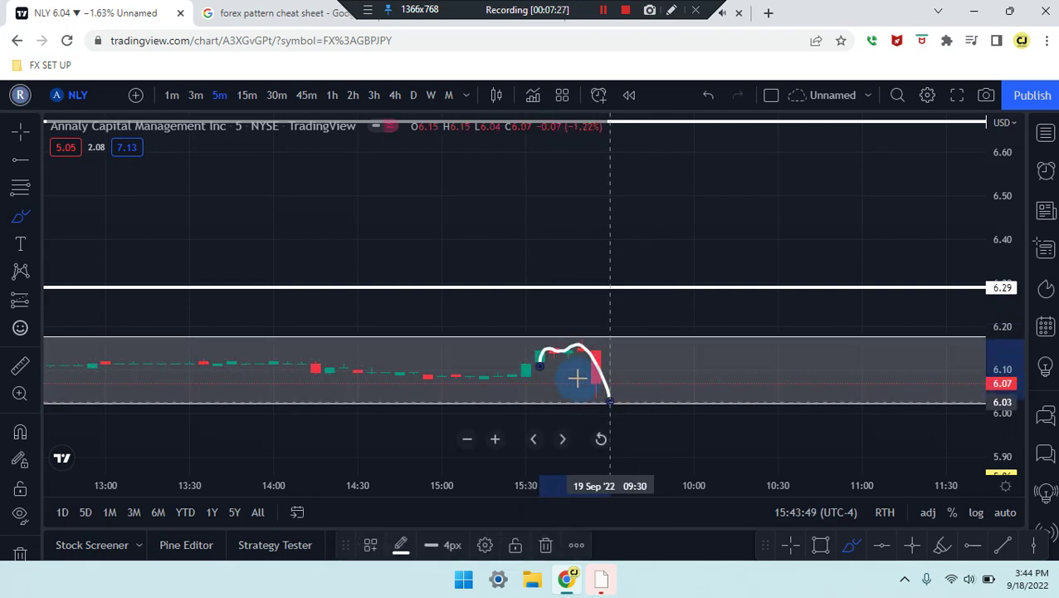
Keep a short white brush line near 6.10 across the latest candles, then switch to 3-minute.
left_click_drag(559, 369, 637, 365)
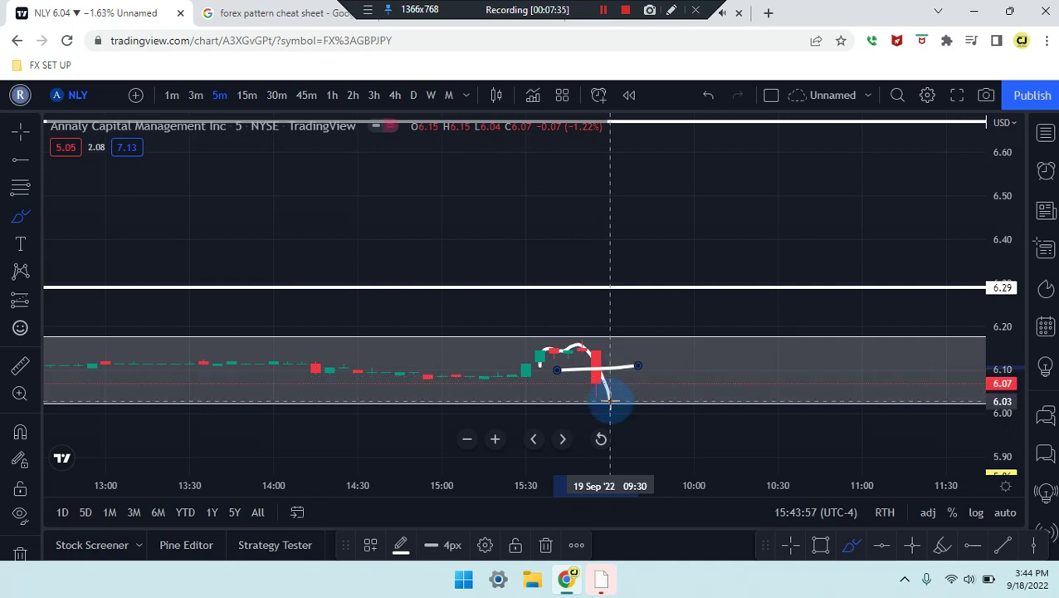
left_click_drag(610, 401, 596, 373)
key("ctrl+z")
key("ctrl+z")
left_click_drag(568, 370, 624, 368)
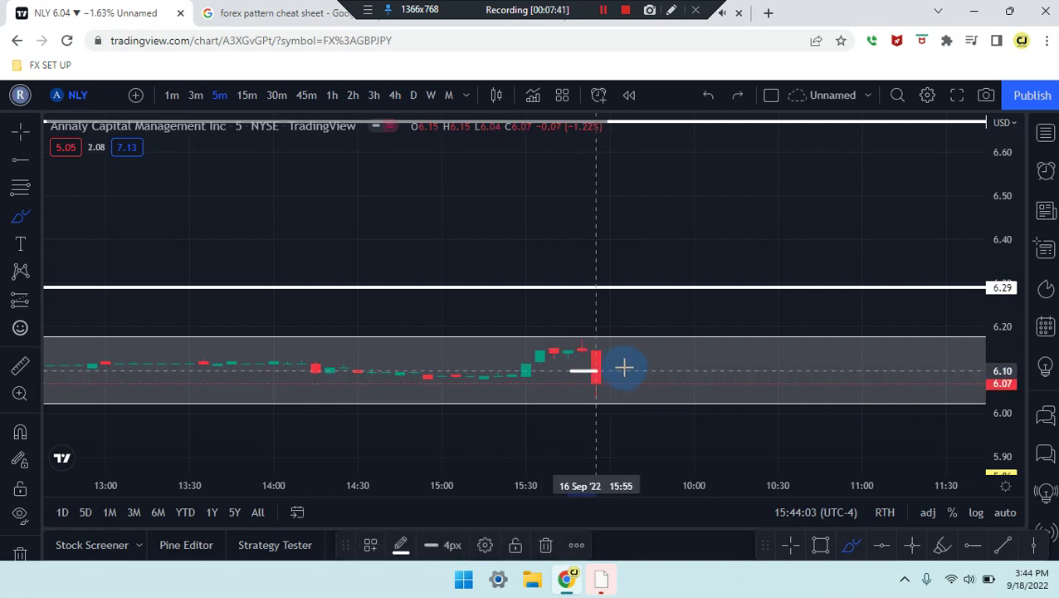
left_click(196, 97)
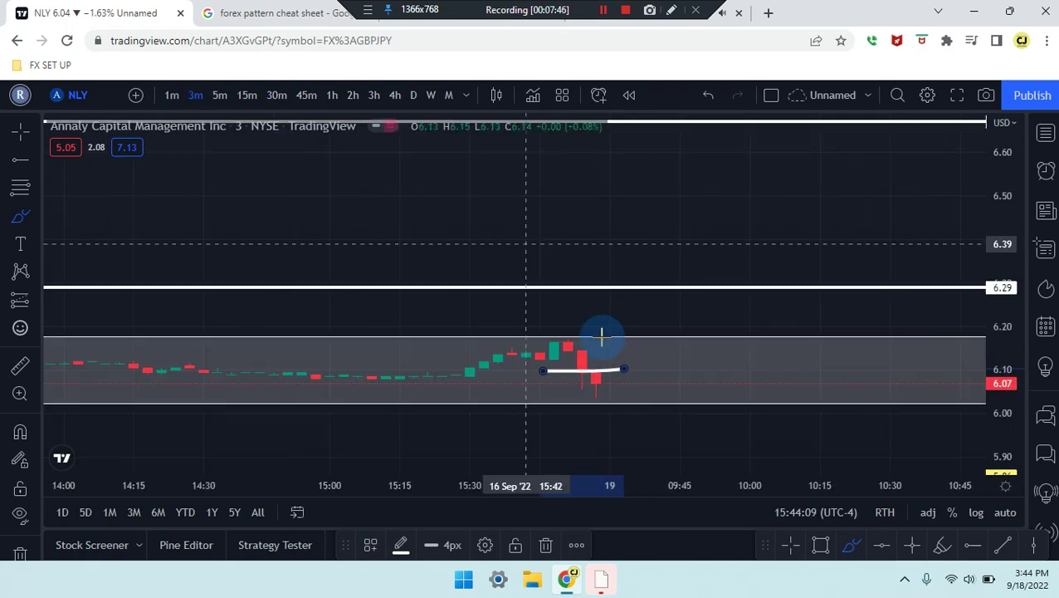
left_click_drag(601, 334, 631, 365)
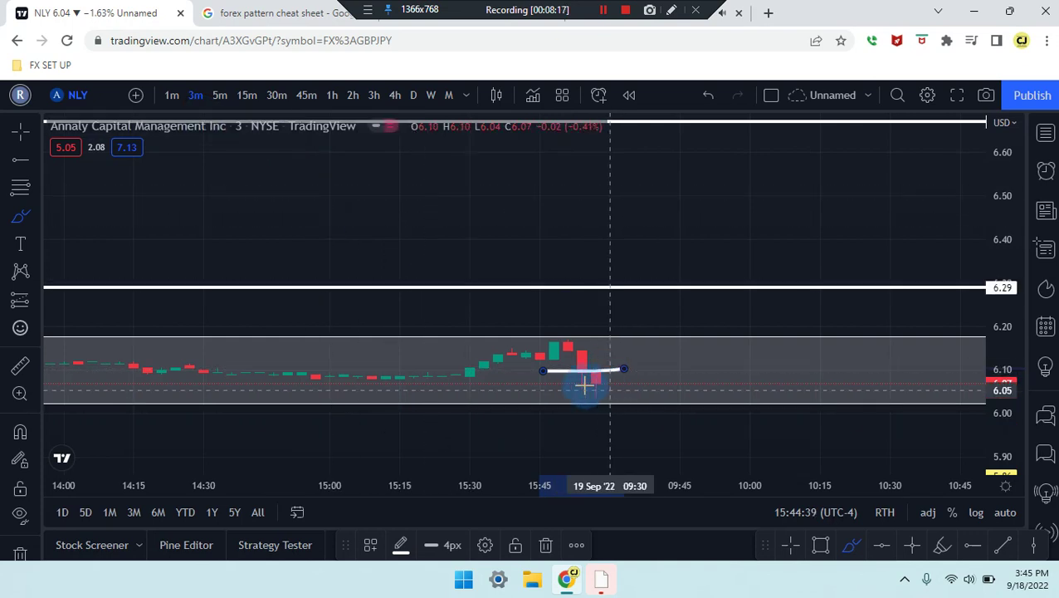
left_click_drag(571, 390, 625, 391)
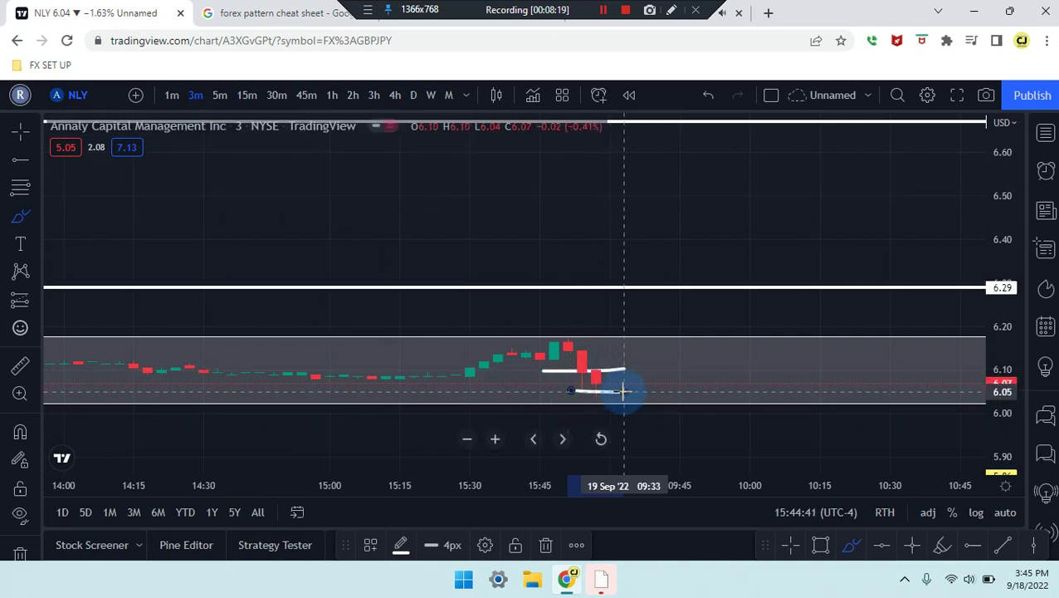
key("ctrl+z")
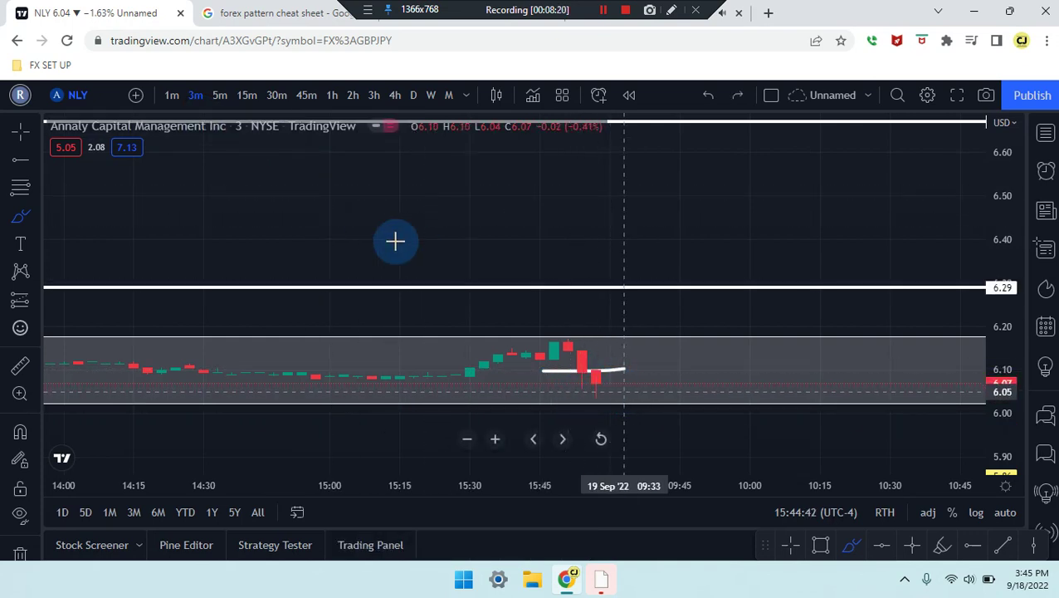
On 1-minute candles, discard a V sketch and add a short white line near 6.05.
left_click(168, 95)
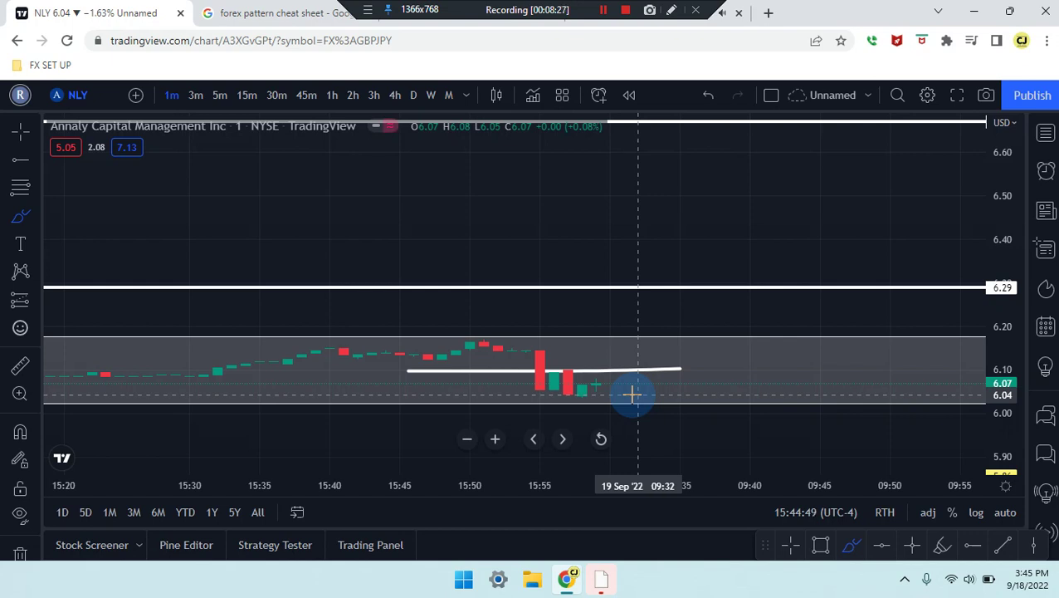
mouse_move(633, 394)
left_mouse_down()
mouse_move(524, 352)
mouse_move(562, 397)
left_mouse_up()
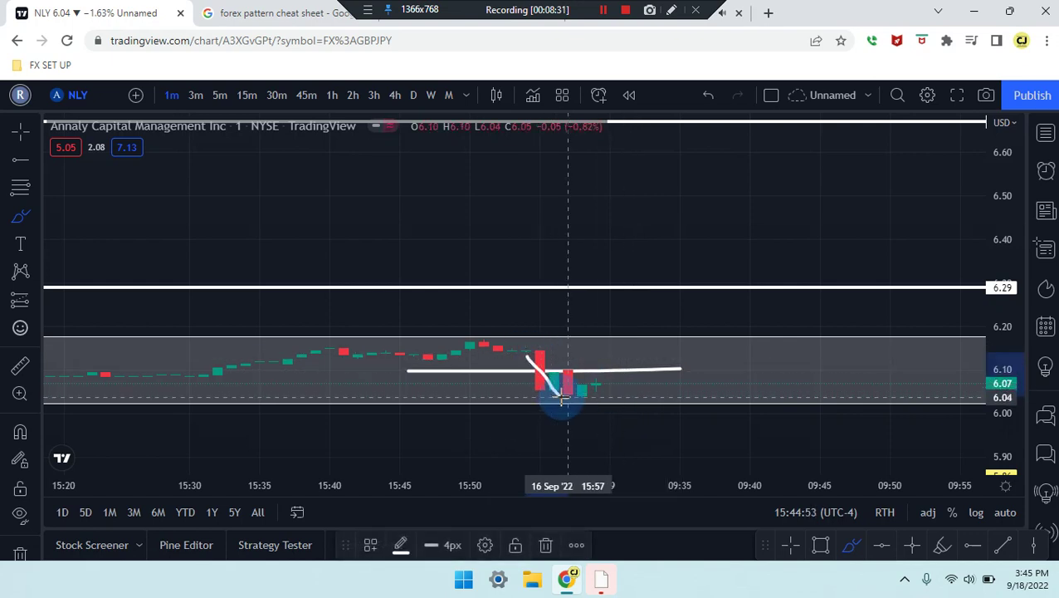
mouse_move(563, 397)
left_mouse_down()
mouse_move(564, 367)
mouse_move(555, 390)
mouse_move(584, 396)
mouse_move(602, 376)
left_mouse_up()
key("ctrl+z")
key("ctrl+z")
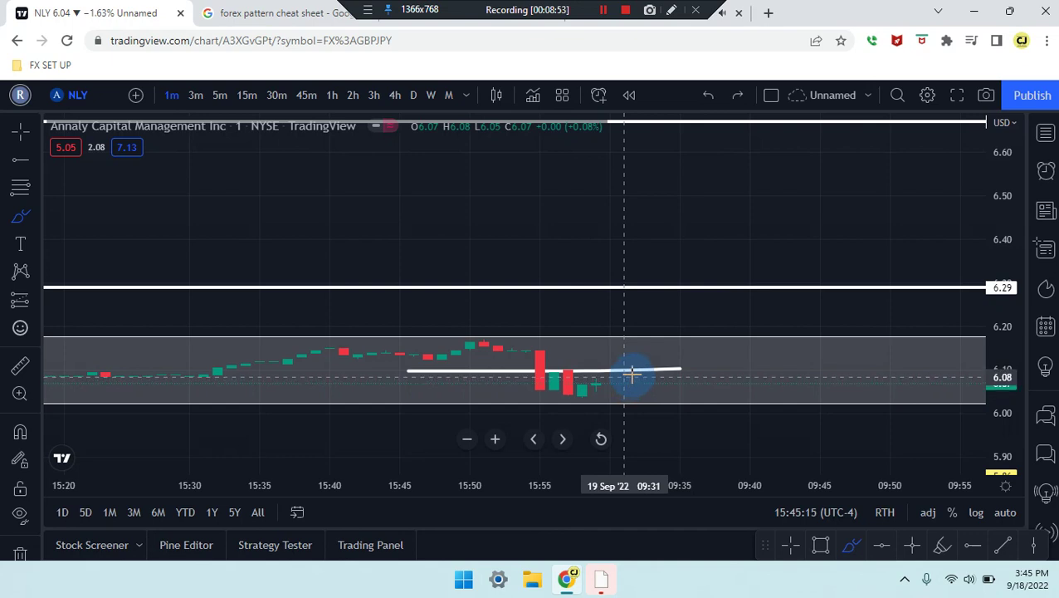
left_click(568, 392)
mouse_move(622, 393)
left_mouse_down()
mouse_move(577, 389)
mouse_move(621, 382)
left_mouse_up()
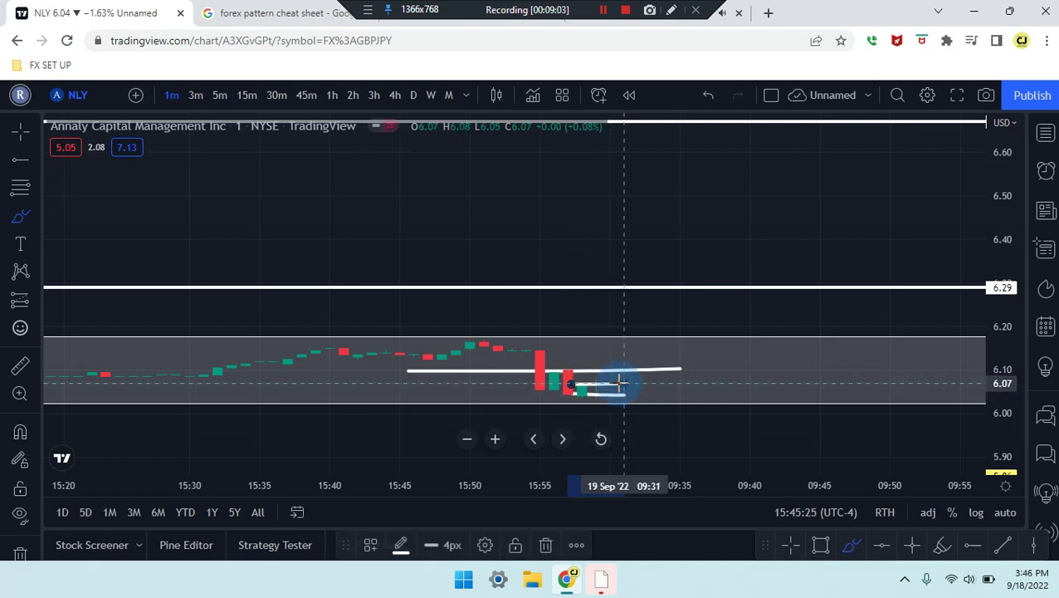